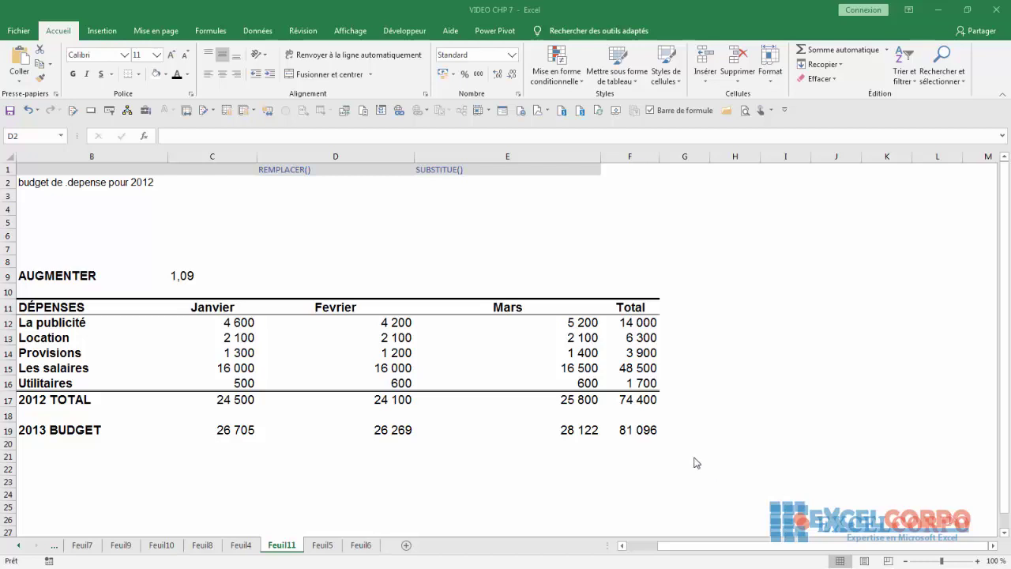
# Step: For cell D2, pick REMPLACER from the Texte category of the Insert Function list
pyautogui.click(287, 187)
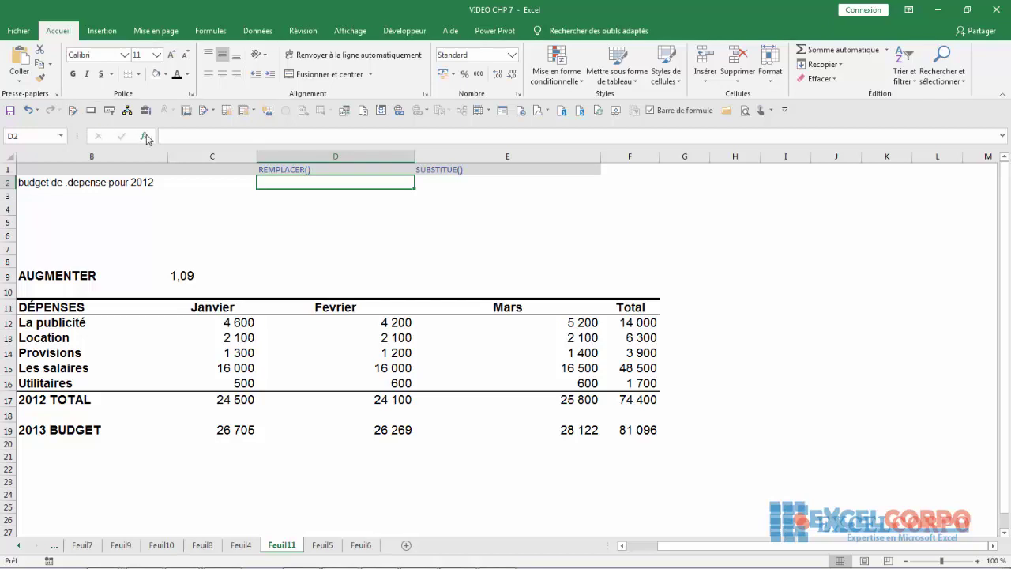
pyautogui.click(145, 136)
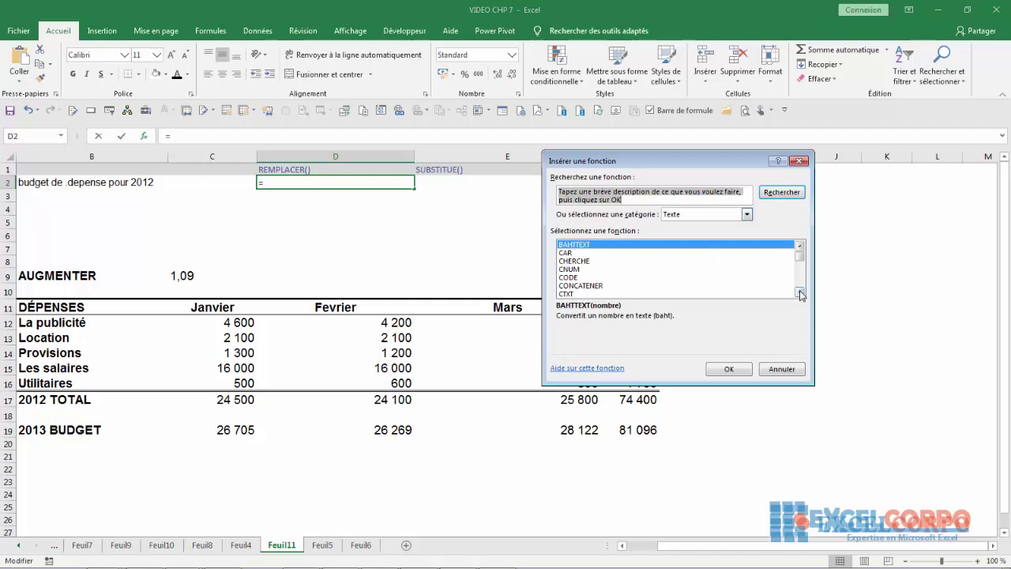
pyautogui.click(800, 293)
pyautogui.click(800, 294)
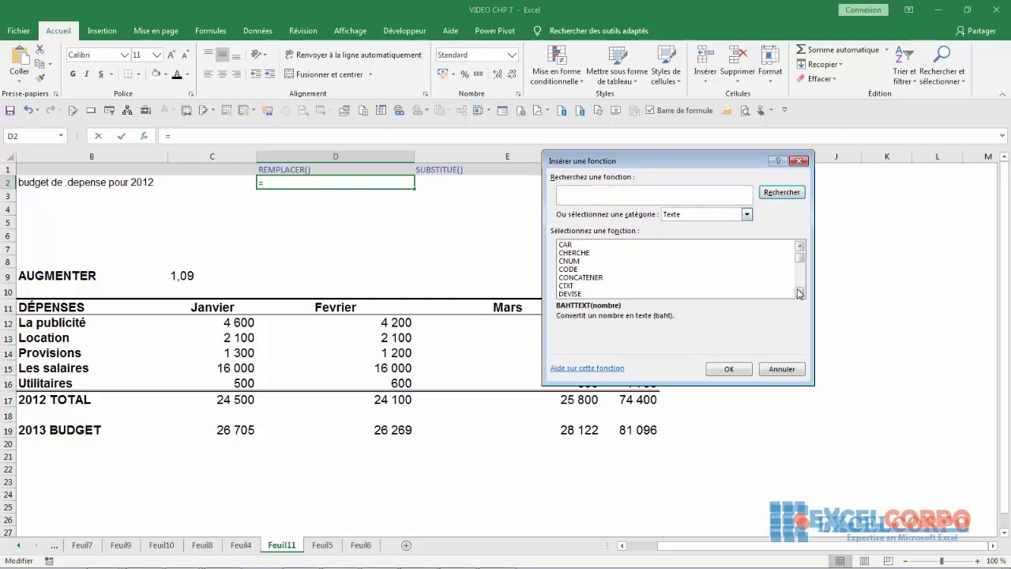
pyautogui.click(801, 292)
pyautogui.click(801, 292)
pyautogui.click(741, 294)
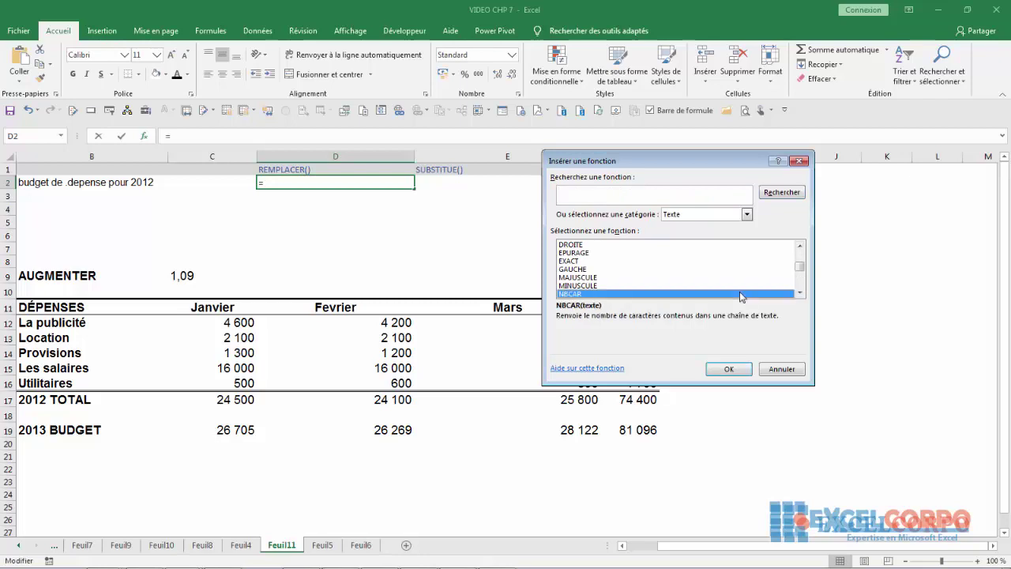
pyautogui.press('Down')
pyautogui.press('Down')
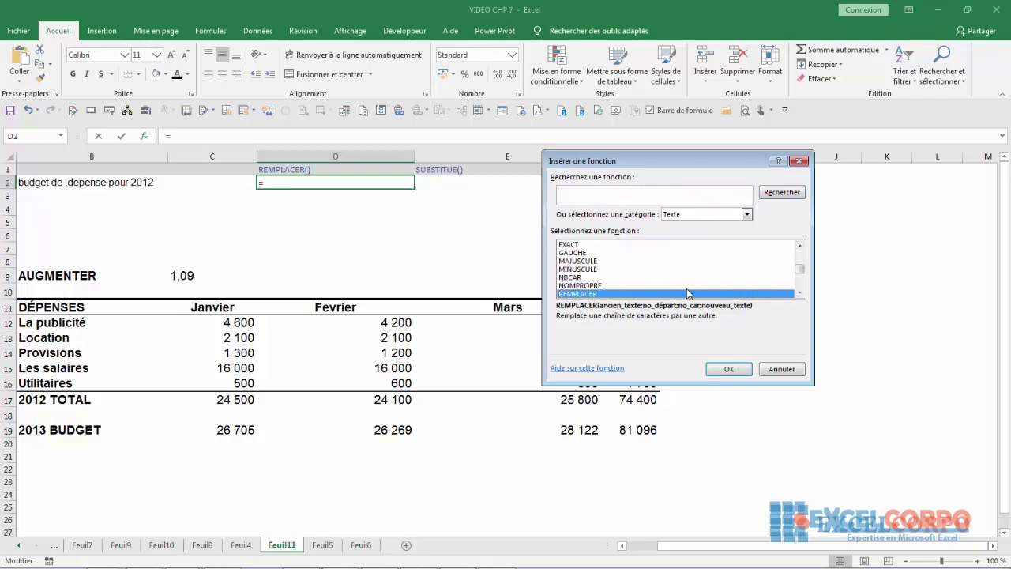
pyautogui.press('Up')
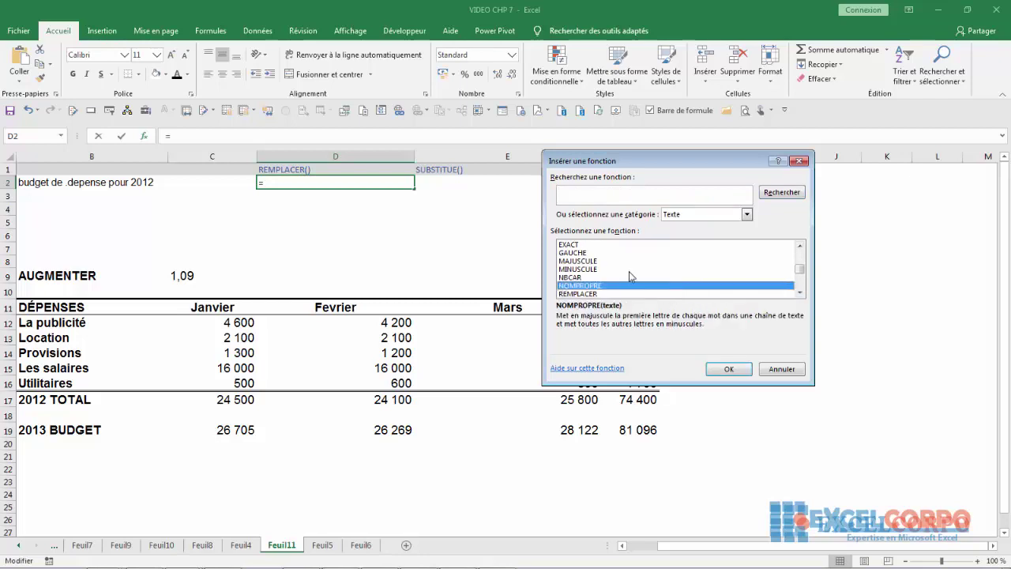
pyautogui.click(591, 293)
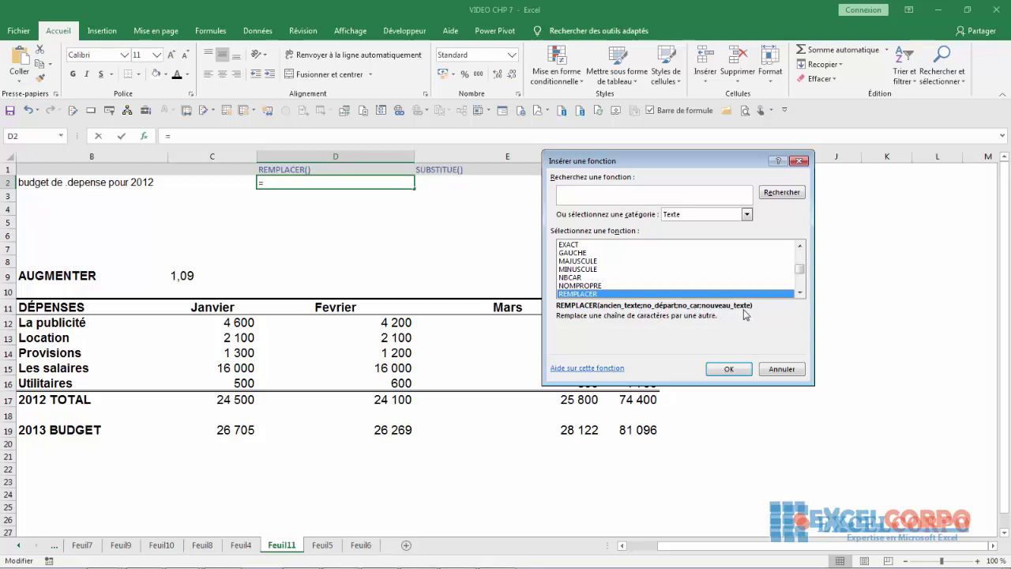
# Step: Read the help for REMPLACER's No_départ, No_car and Nouveau_texte arguments, then cancel the function
pyautogui.click(729, 369)
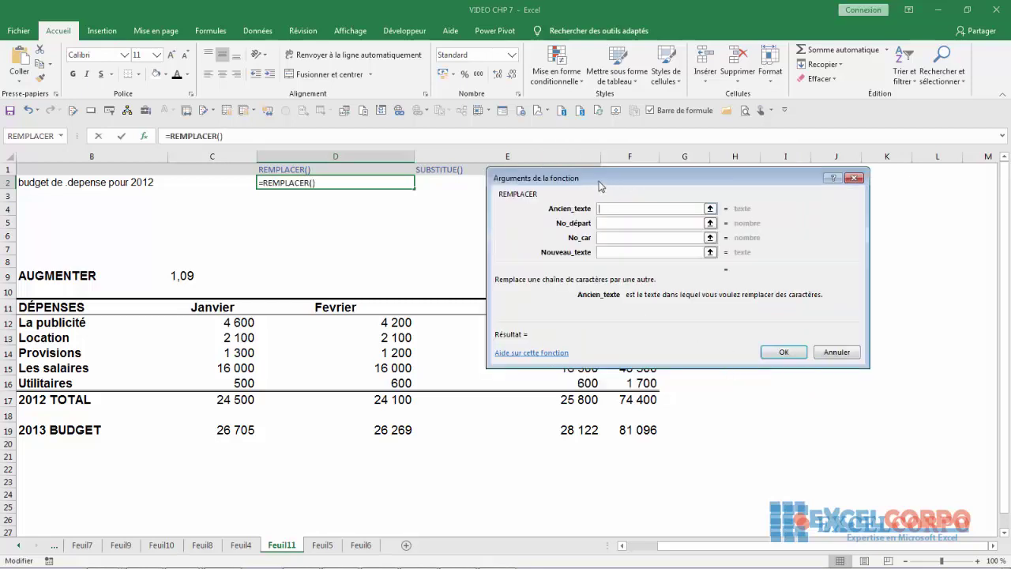
pyautogui.moveTo(600, 185); pyautogui.dragTo(531, 181)
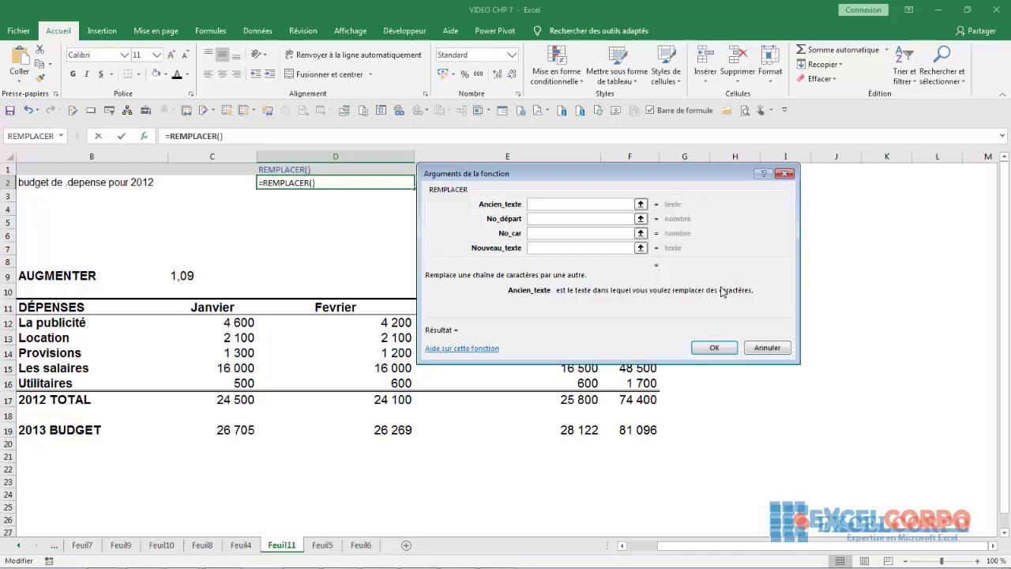
pyautogui.click(542, 221)
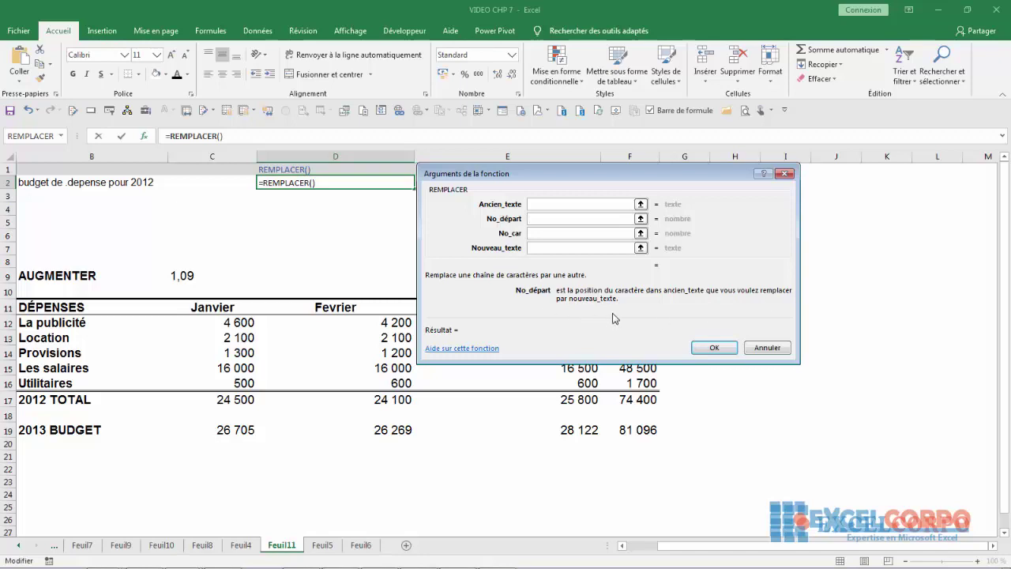
pyautogui.click(545, 231)
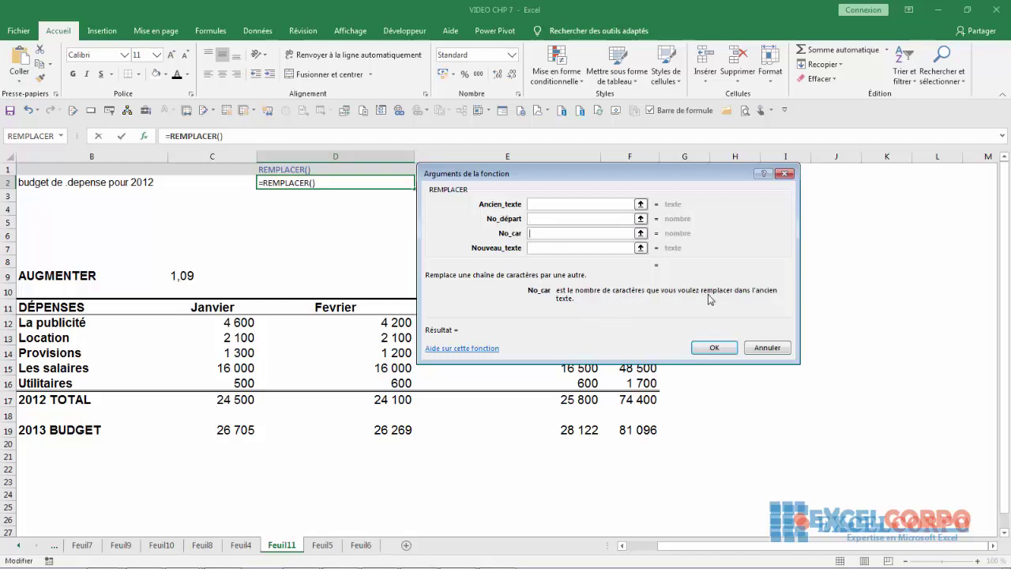
pyautogui.click(537, 249)
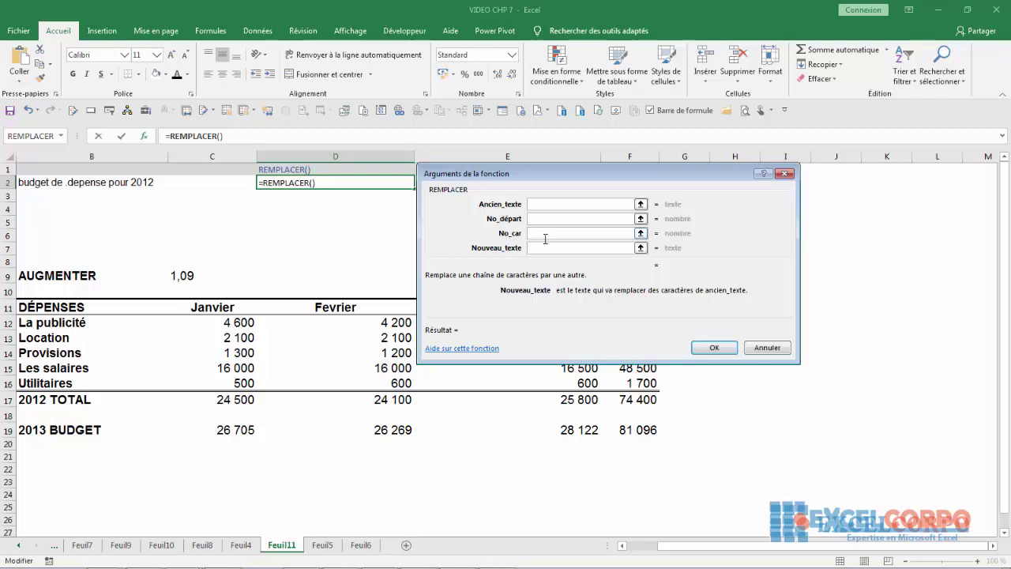
pyautogui.click(537, 235)
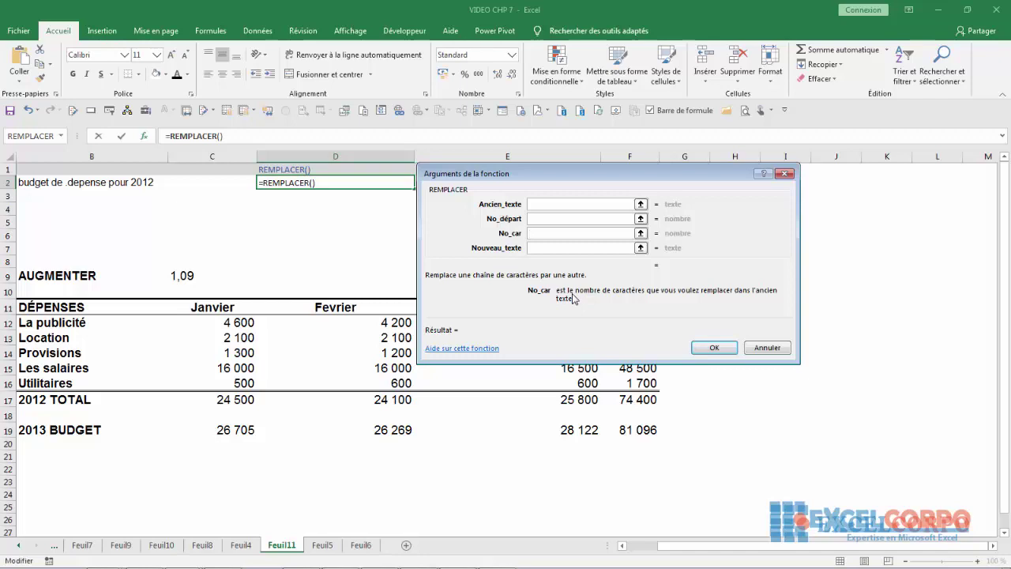
pyautogui.click(771, 348)
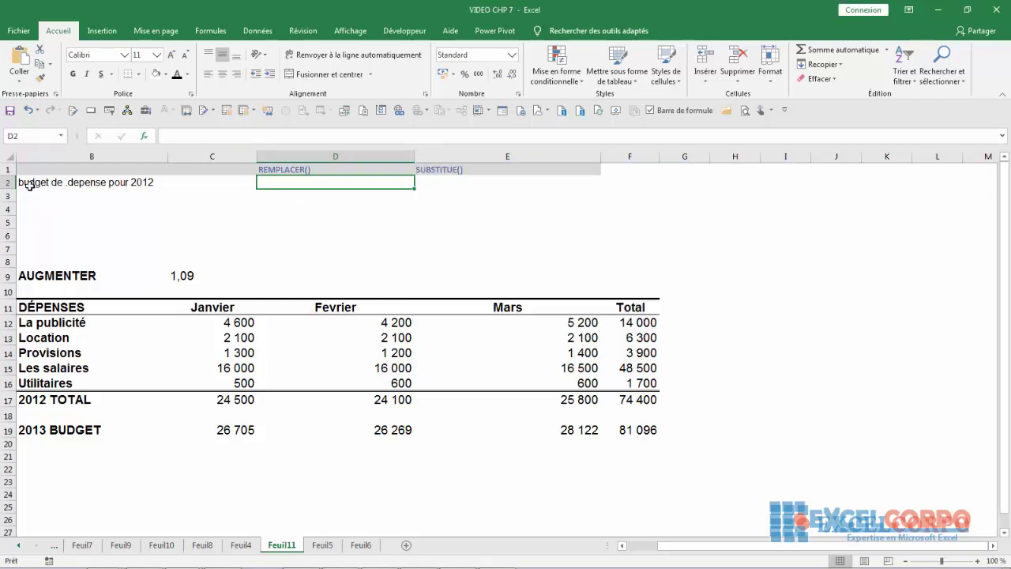
# Step: Delete the period before 'depense' in B2's title, then return to D2
pyautogui.click(74, 184)
pyautogui.click(211, 136)
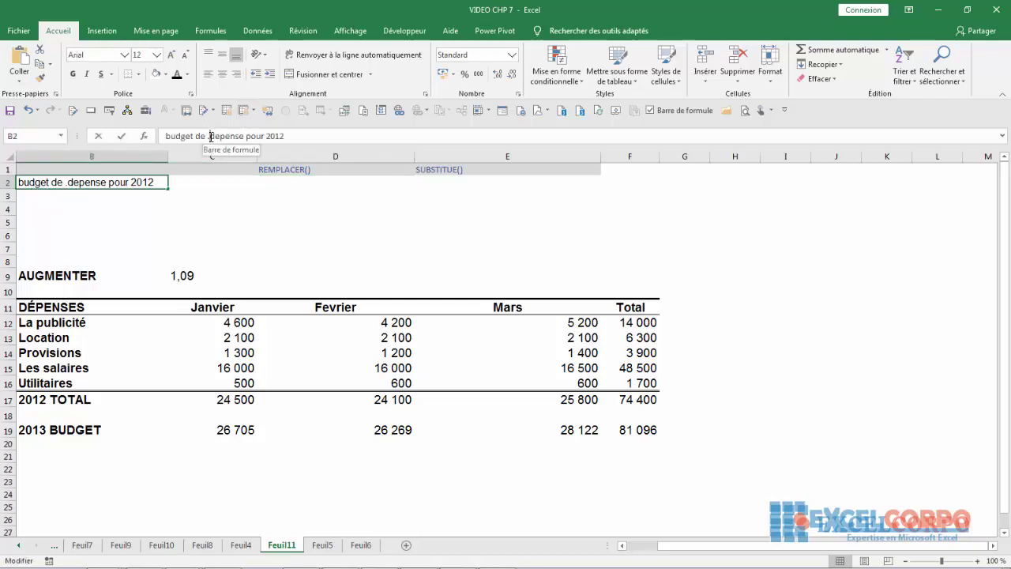
pyautogui.press('BackSpace')
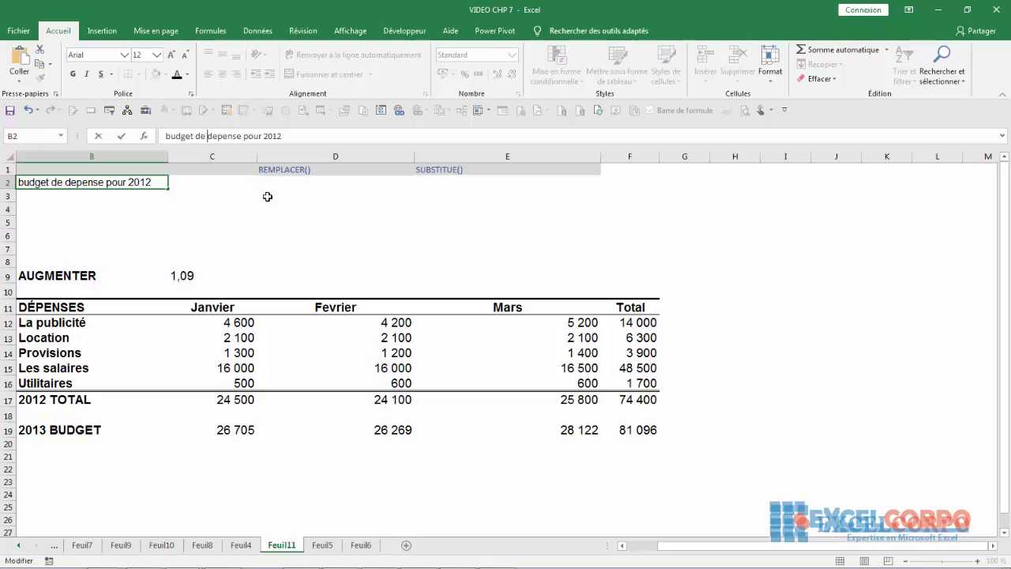
pyautogui.click(268, 193)
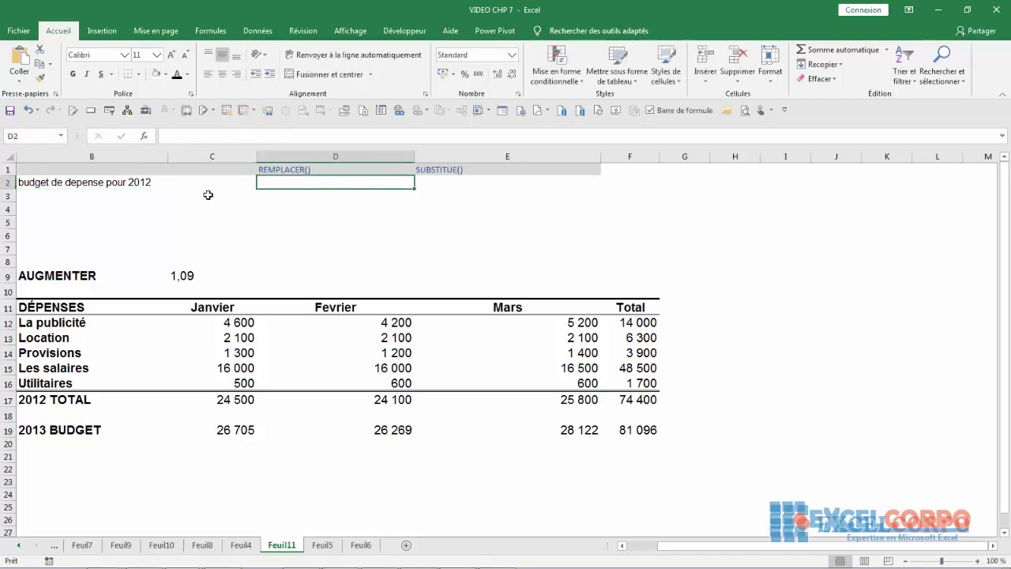
pyautogui.click(120, 183)
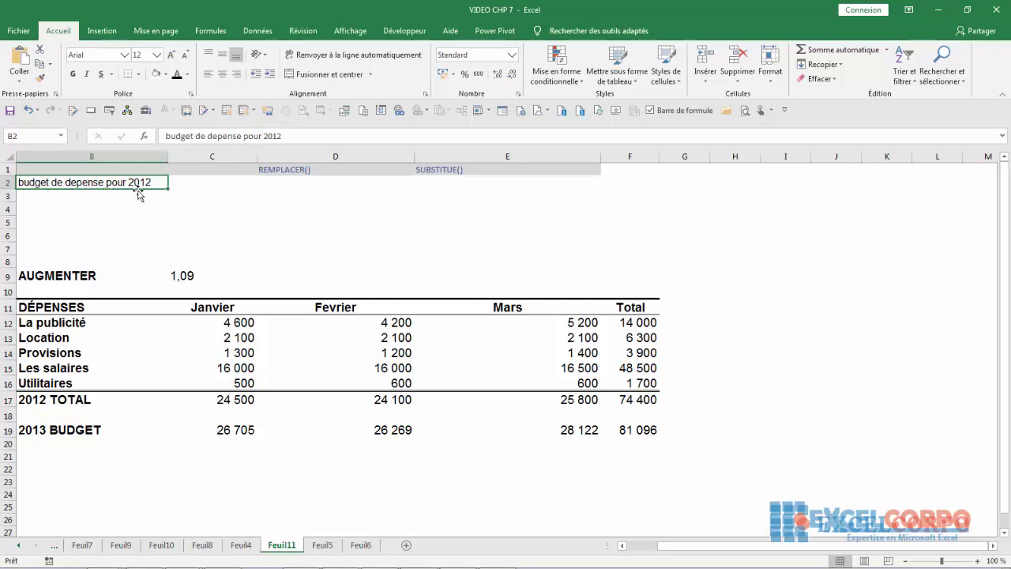
pyautogui.press('Right')
pyautogui.press('Right')
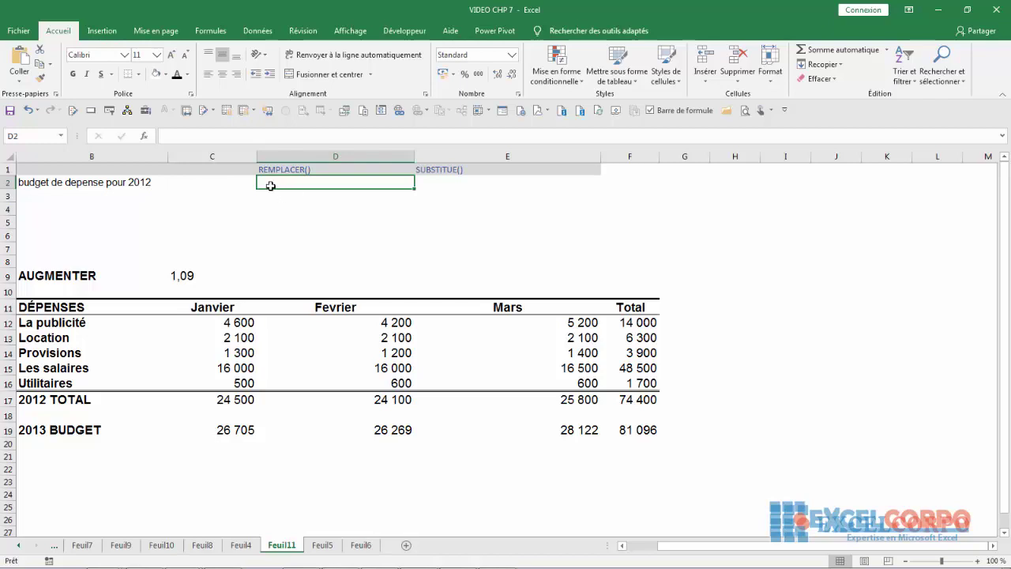
# Step: Begin D2's formula as =REMPLACER(B2; with B2 as the old text
pyautogui.write('=')
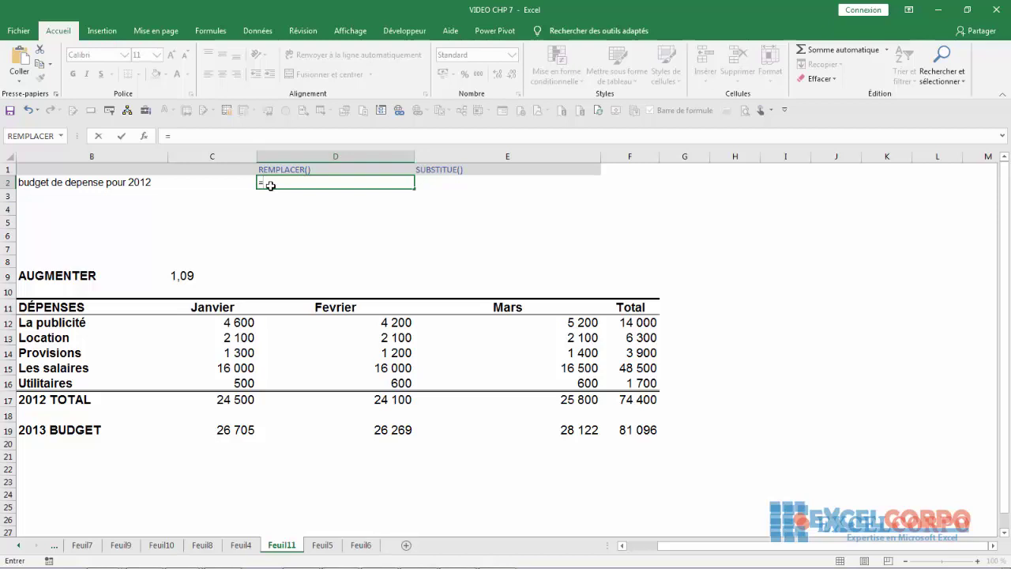
pyautogui.write('rem')
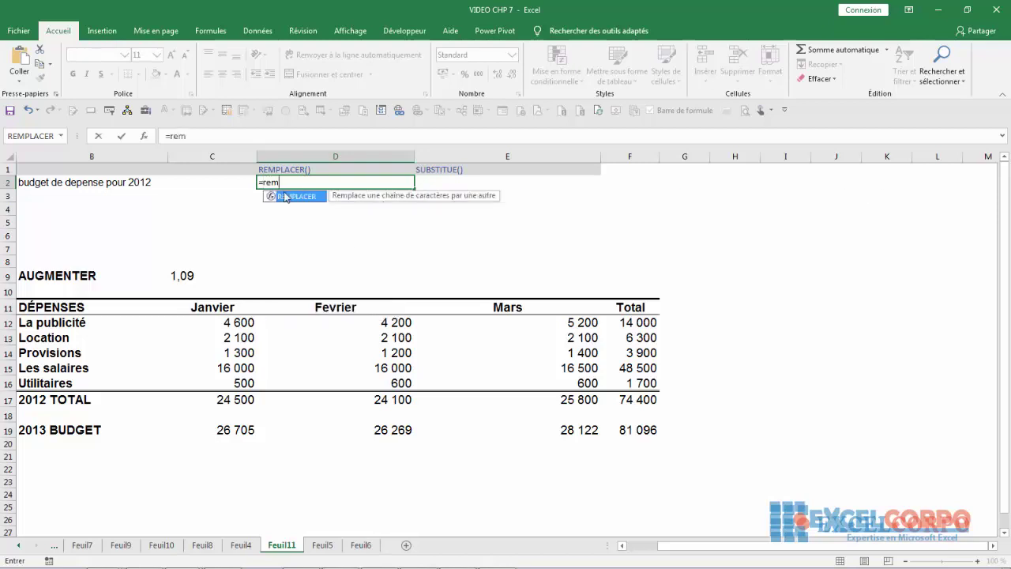
pyautogui.doubleClick(297, 196)
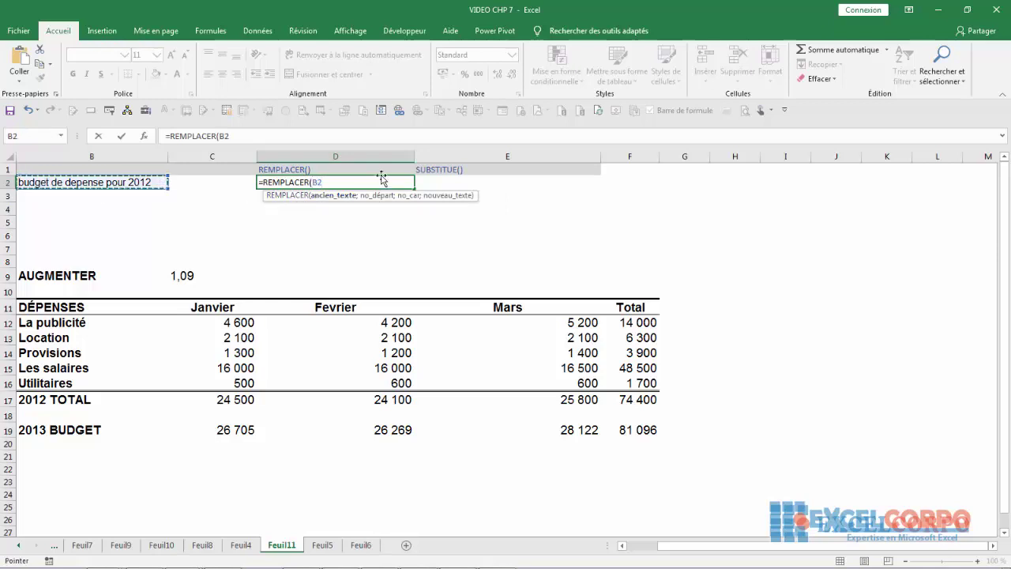
pyautogui.write(';')
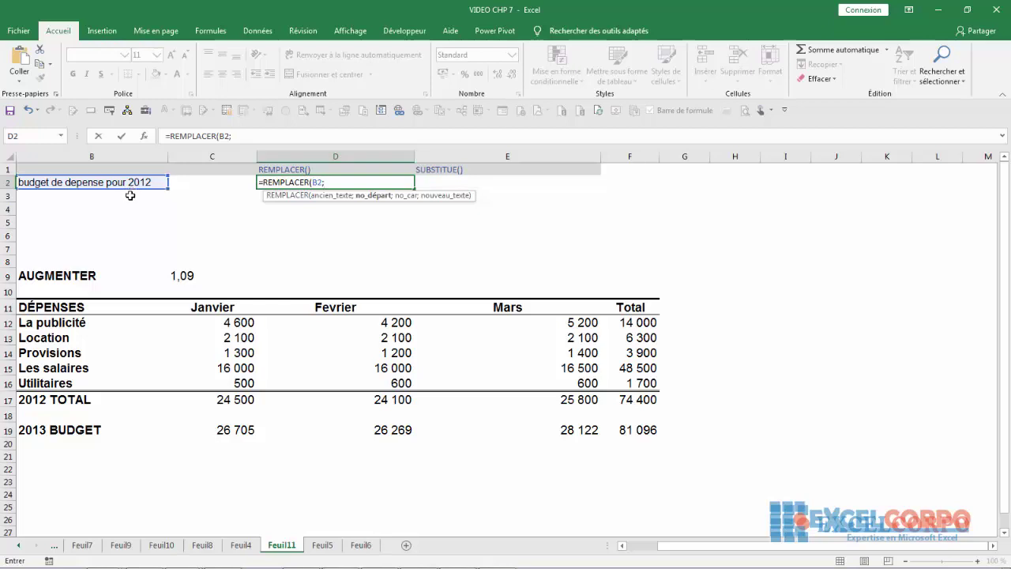
# Step: Finish D2 as =REMPLACER(B2;24;4;"2013") so it shows 'budget de depense pour 2013'
pyautogui.write('24')
pyautogui.write(';4')
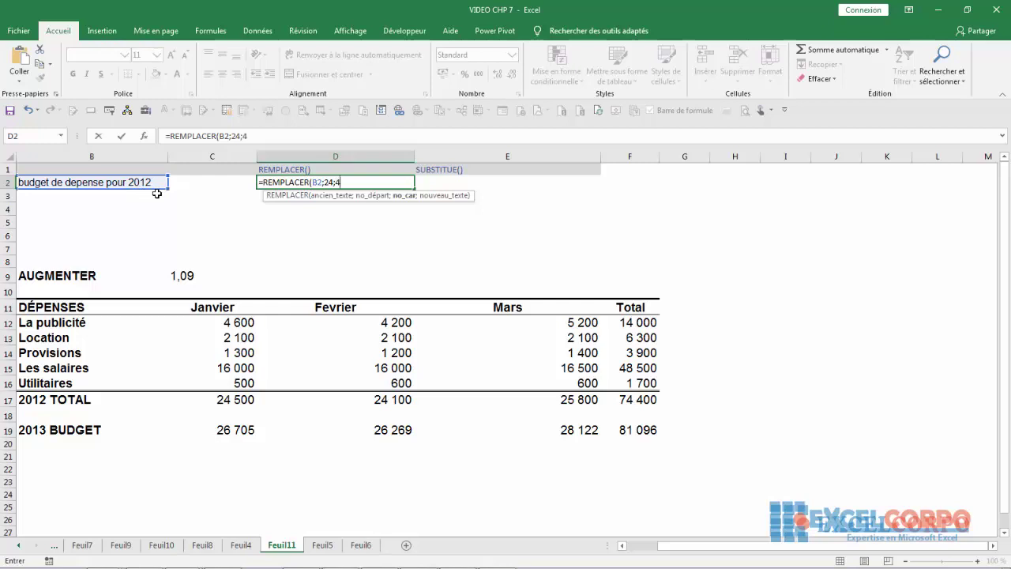
pyautogui.write(';')
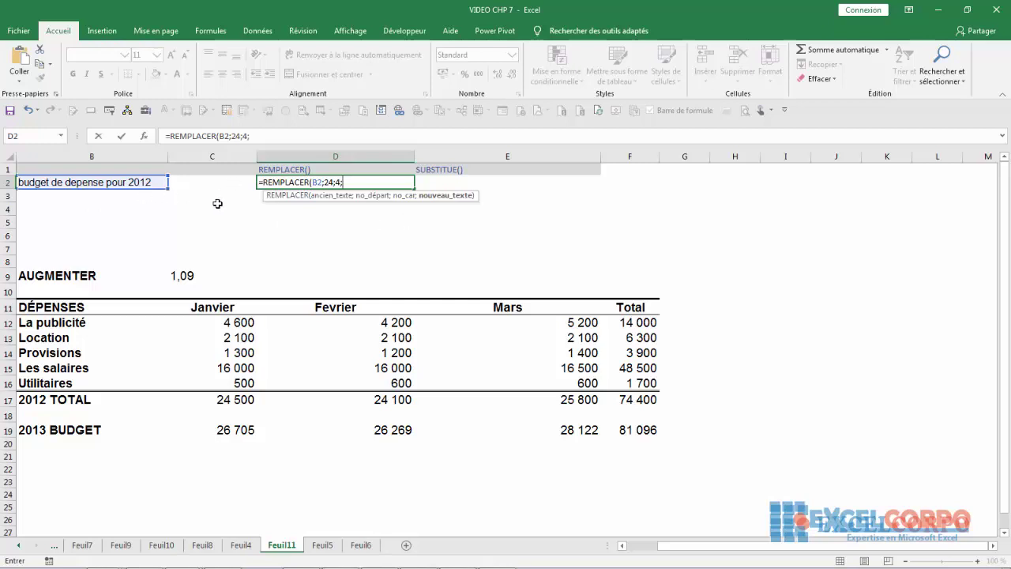
pyautogui.write('"')
pyautogui.write('2')
pyautogui.write('013')
pyautogui.write('"')
pyautogui.write(')')
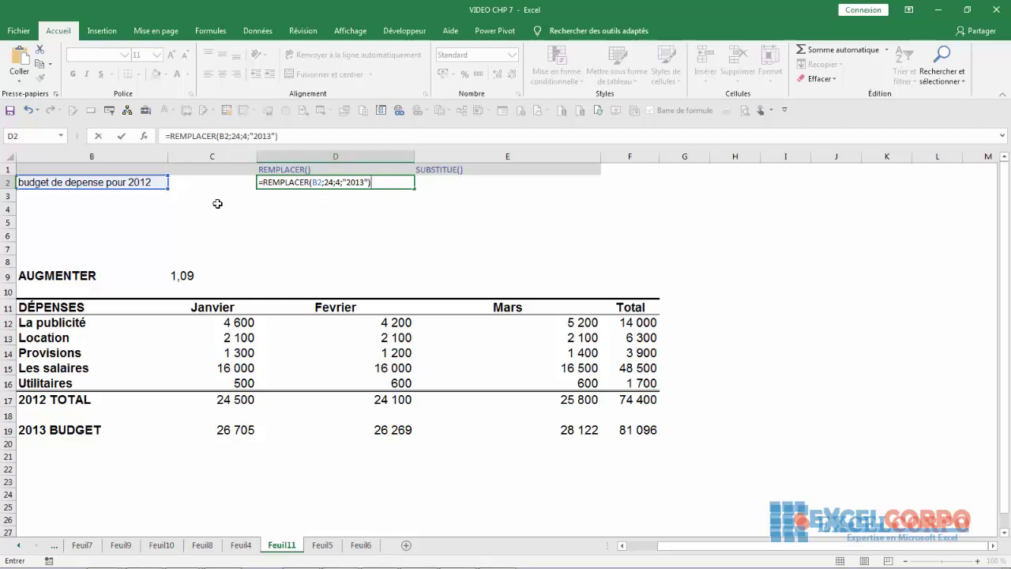
pyautogui.press('Return')
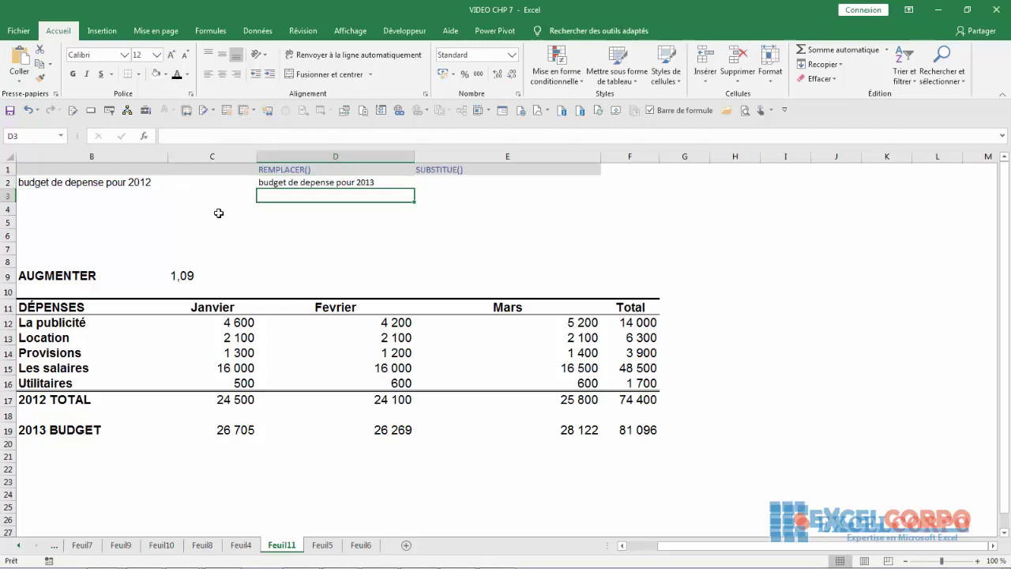
# Step: Inspect D2's REMPLACER formula in the formula bar and recommit it unchanged
pyautogui.click(321, 182)
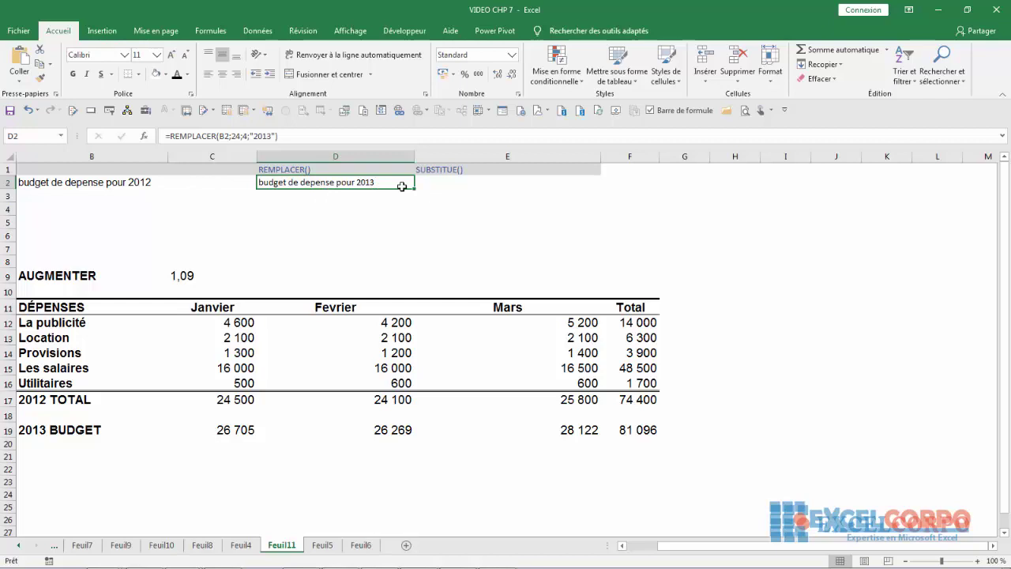
pyautogui.click(249, 139)
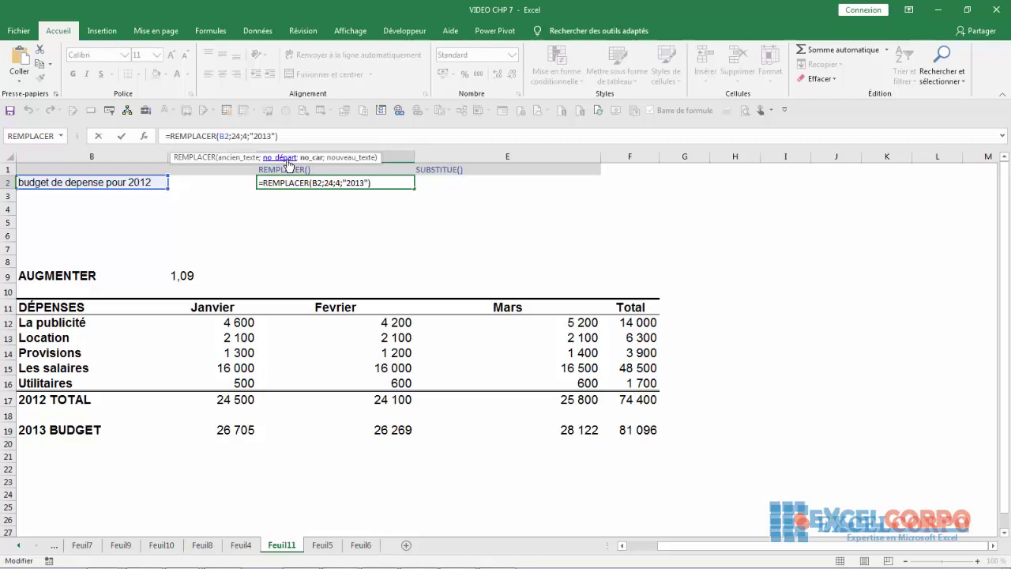
pyautogui.press('Return')
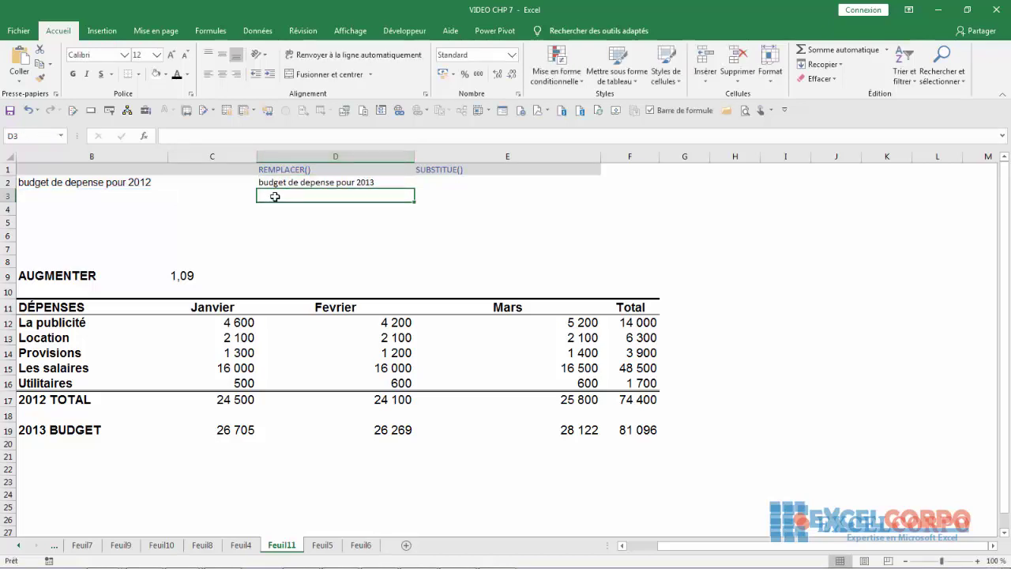
# Step: Begin D3 with =REMPLACER(B2;TROUVE( to locate the start position
pyautogui.write('=')
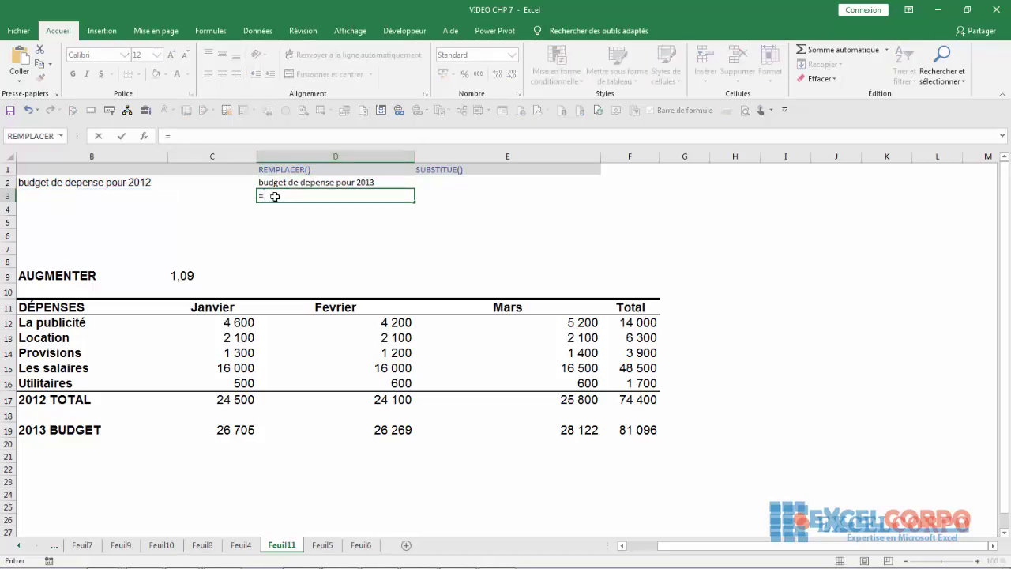
pyautogui.write('remp')
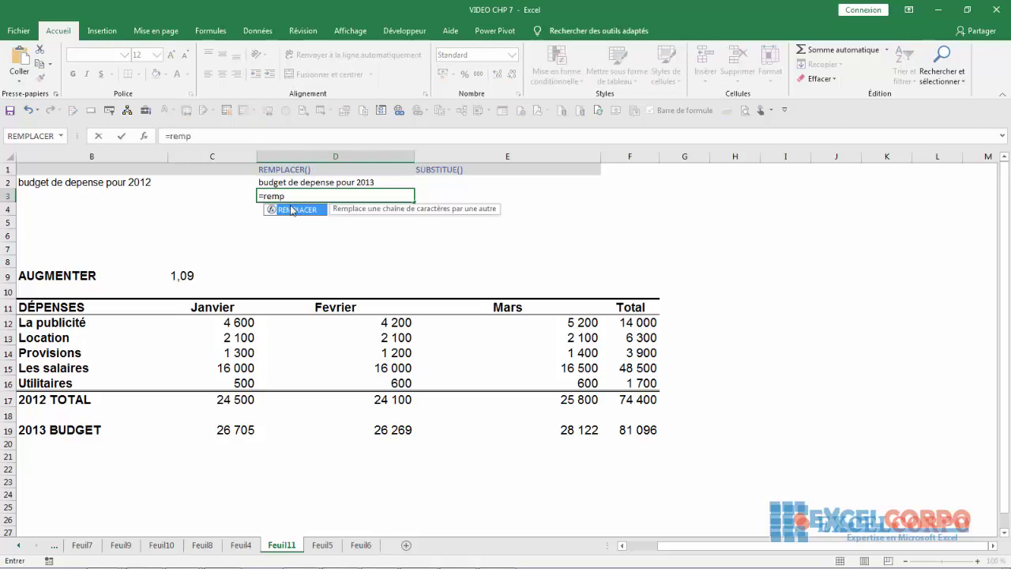
pyautogui.doubleClick(294, 210)
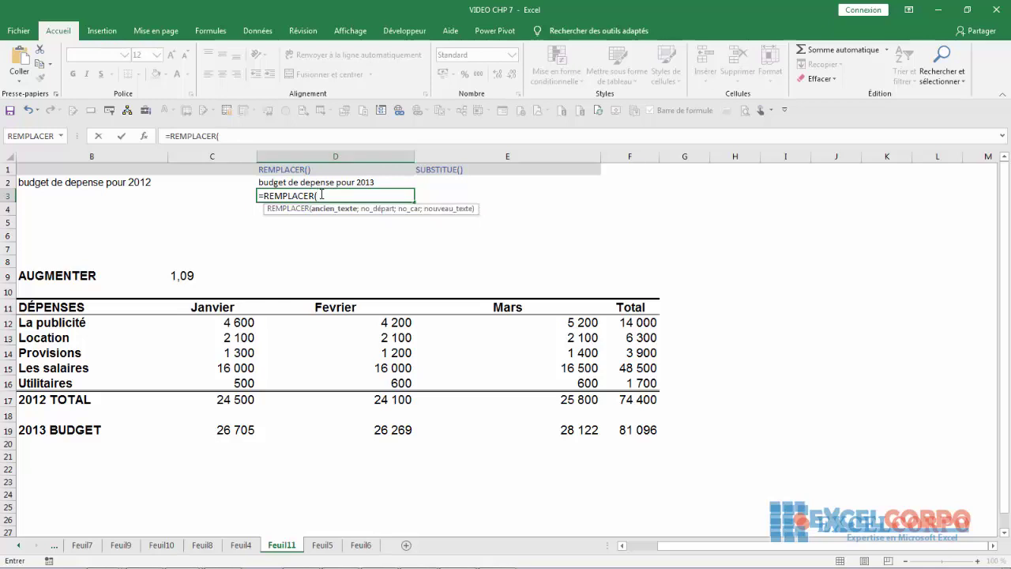
pyautogui.click(72, 183)
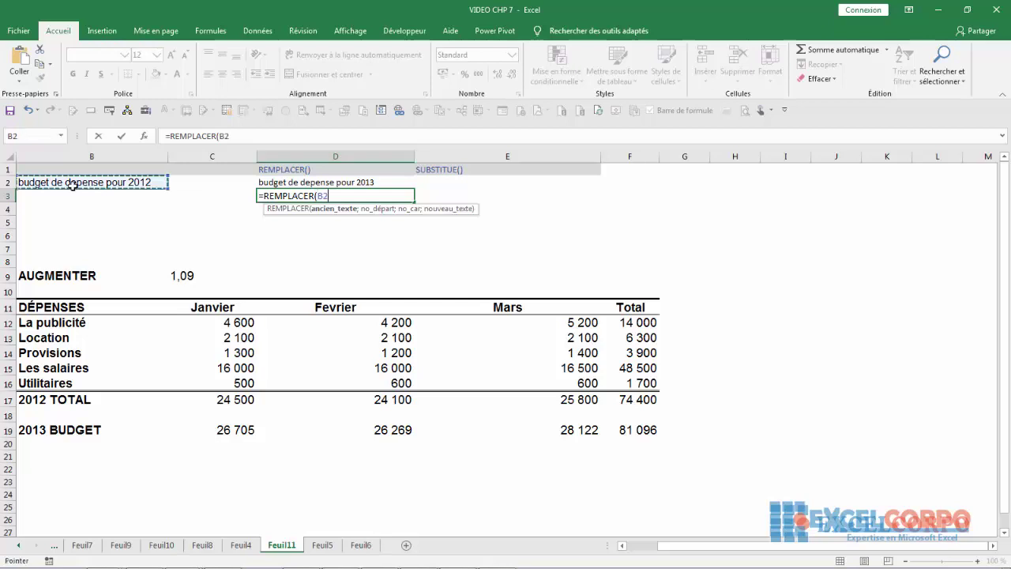
pyautogui.write(';')
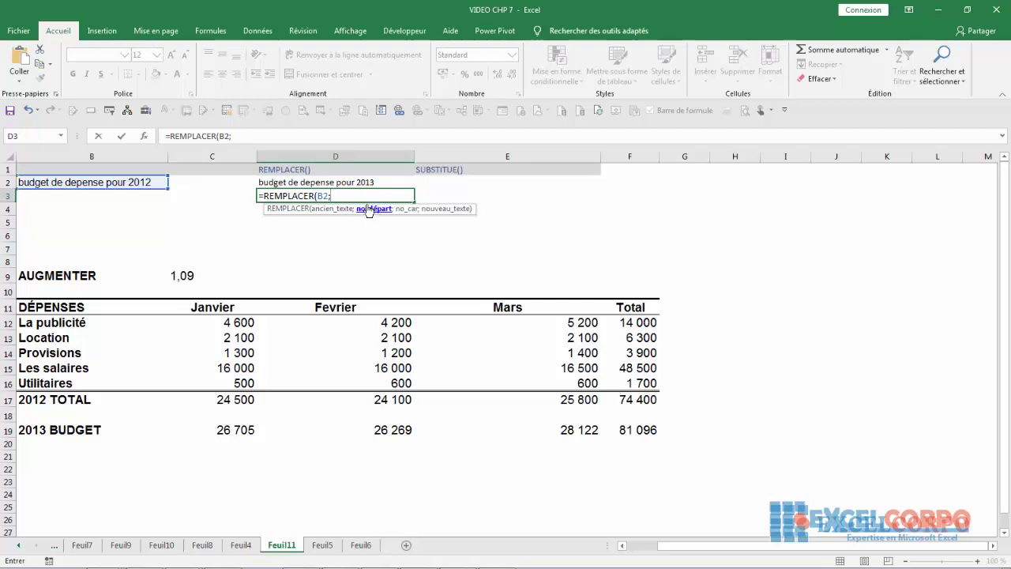
pyautogui.write('TROUVE(')
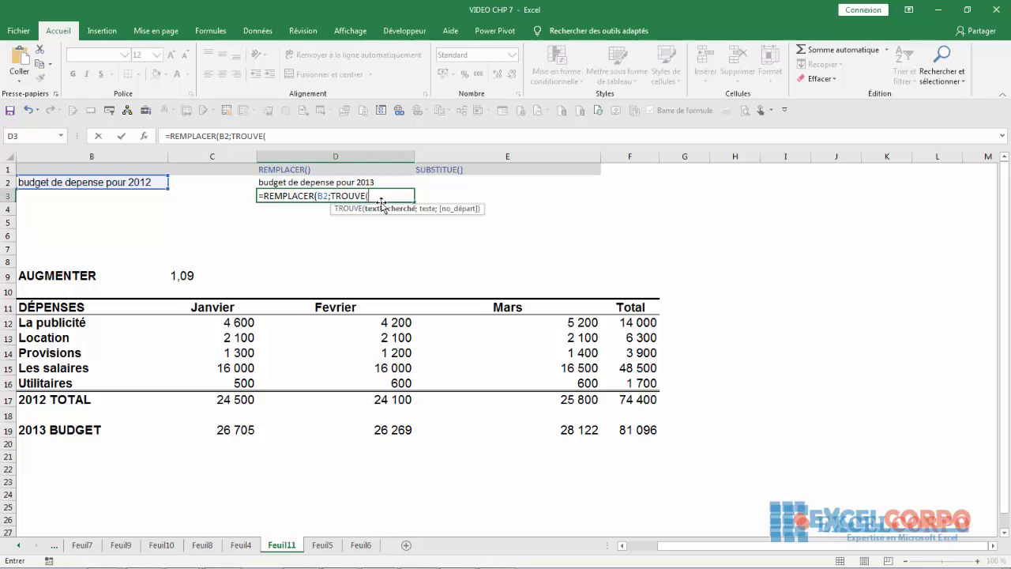
# Step: Complete D3 as =REMPLACER(B2;TROUVE("2012";B2);NBCAR("2012");"2013")
pyautogui.write('"20')
pyautogui.write('12"')
pyautogui.write(';')
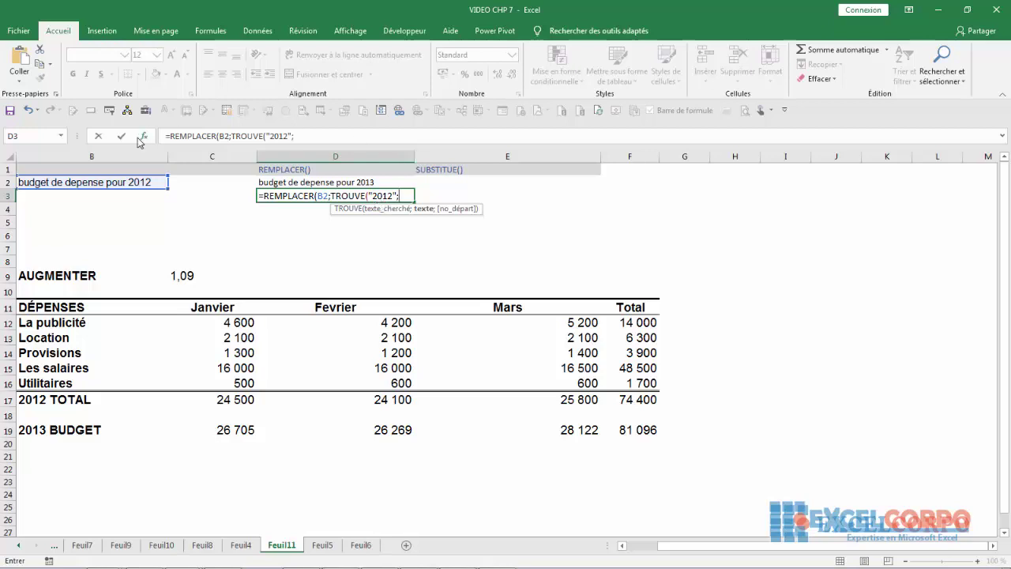
pyautogui.click(97, 189)
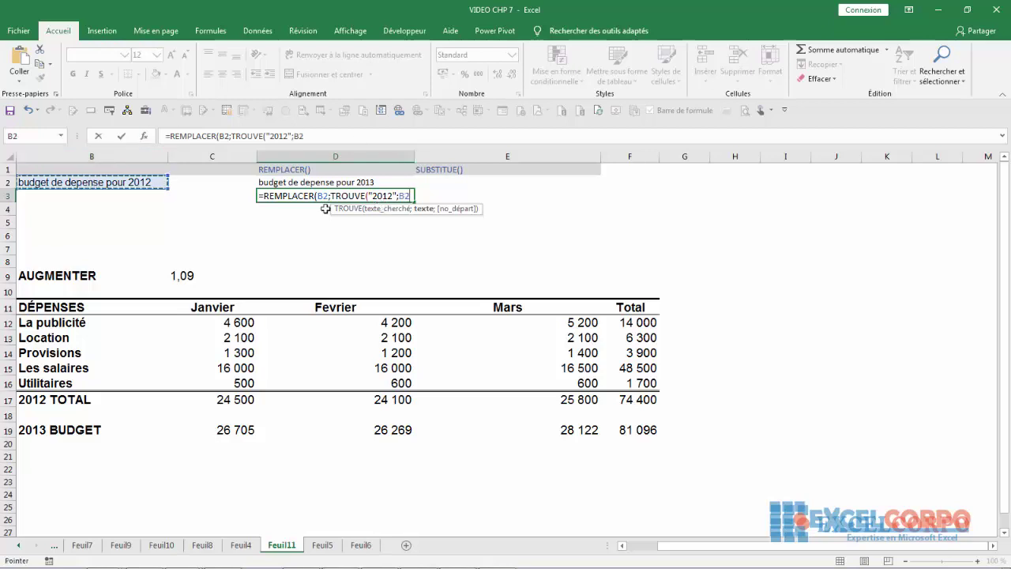
pyautogui.write(')')
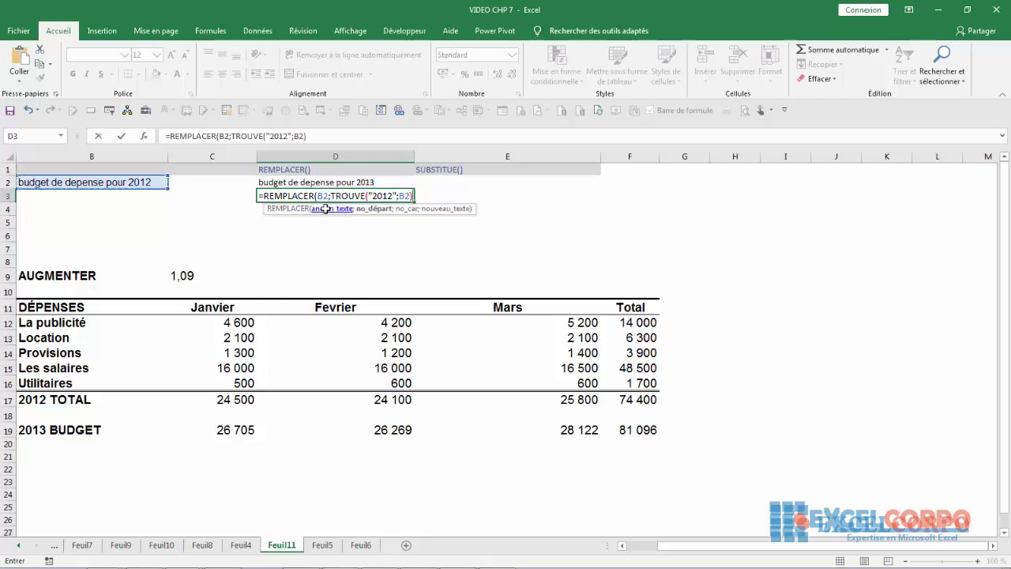
pyautogui.write(';')
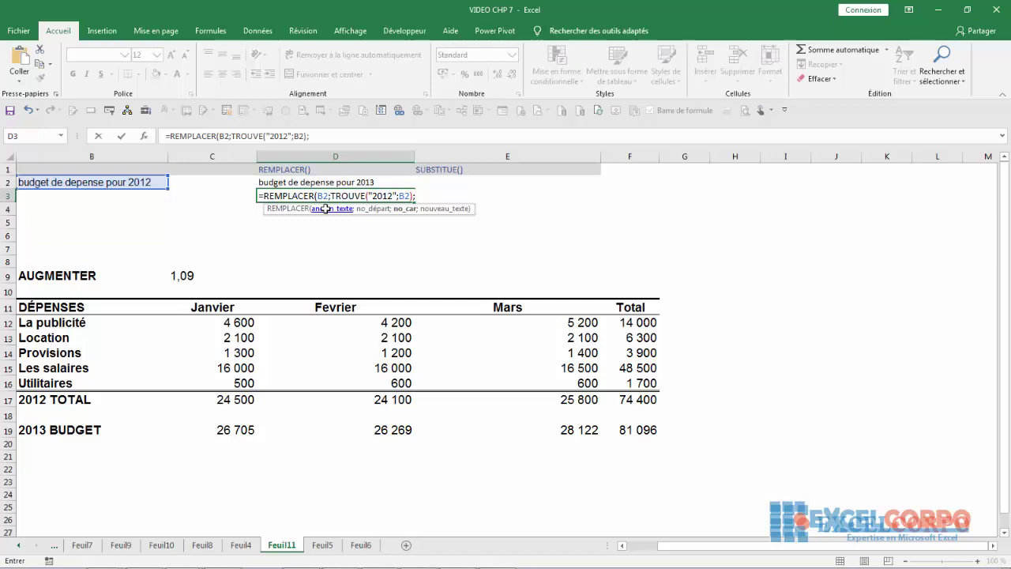
pyautogui.write('nb')
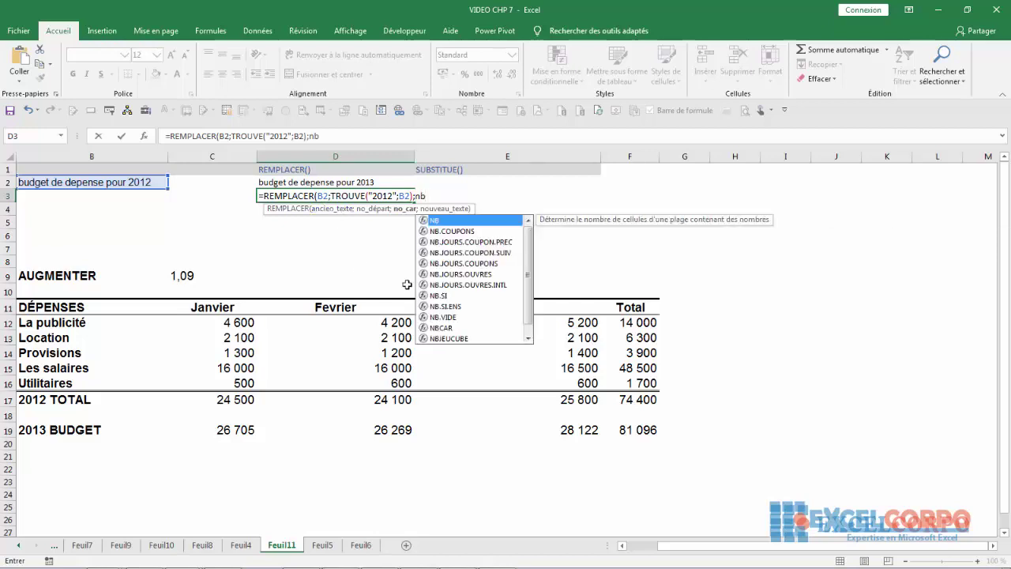
pyautogui.doubleClick(440, 327)
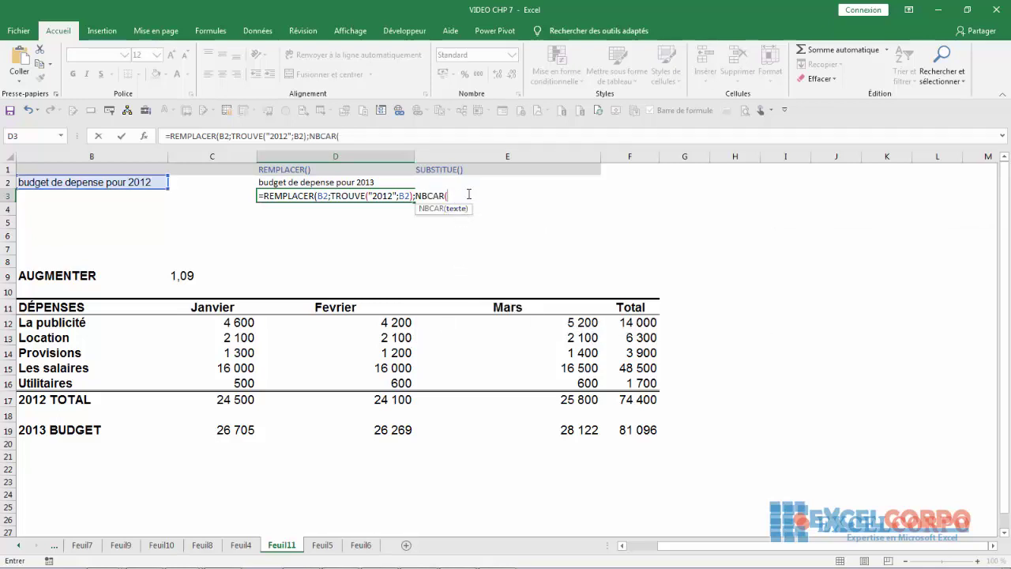
pyautogui.write('"')
pyautogui.write('2012"')
pyautogui.write(')')
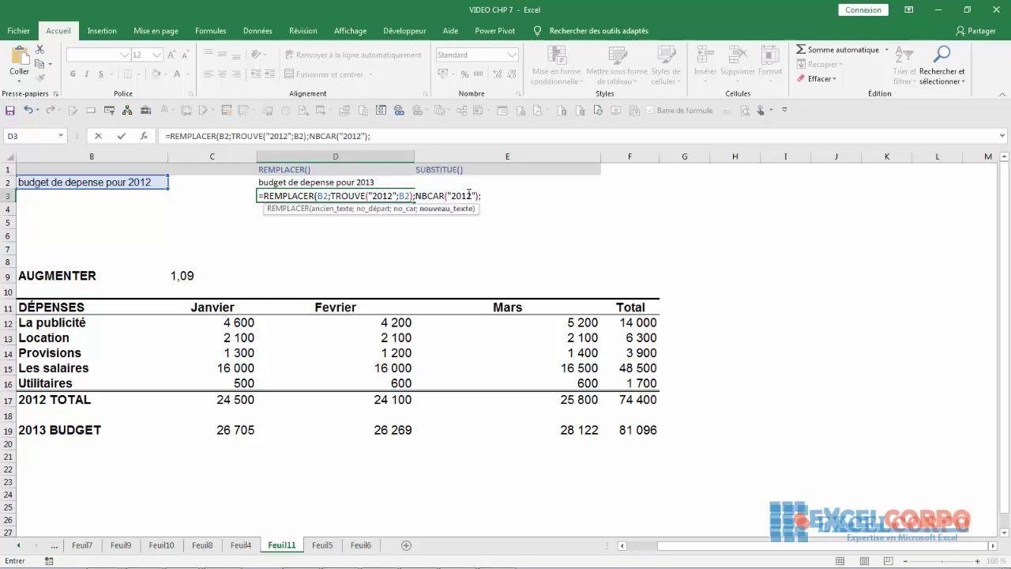
pyautogui.write('"')
pyautogui.write('201')
pyautogui.write('3"')
pyautogui.write('à')
pyautogui.press('BackSpace')
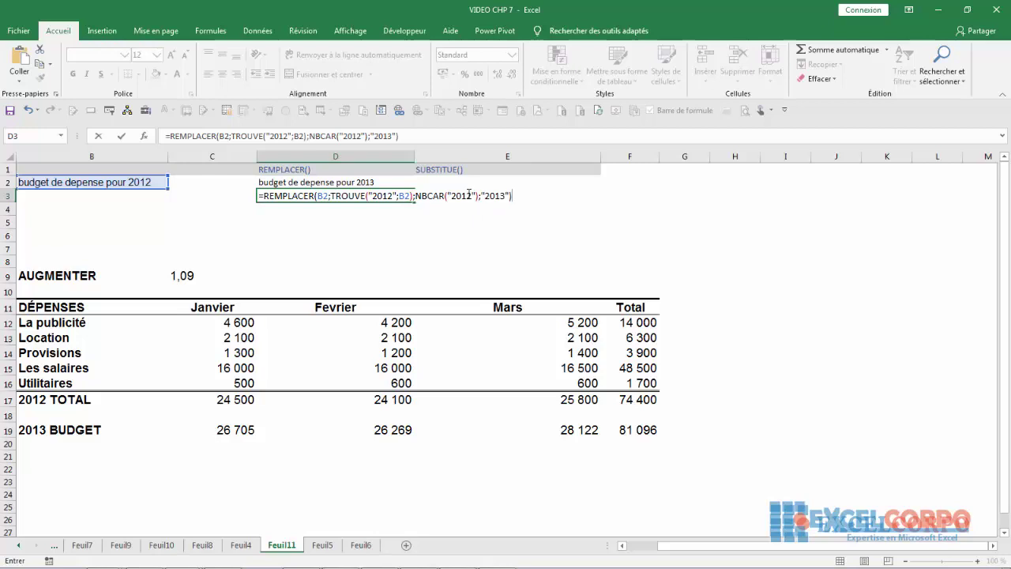
pyautogui.press('Return')
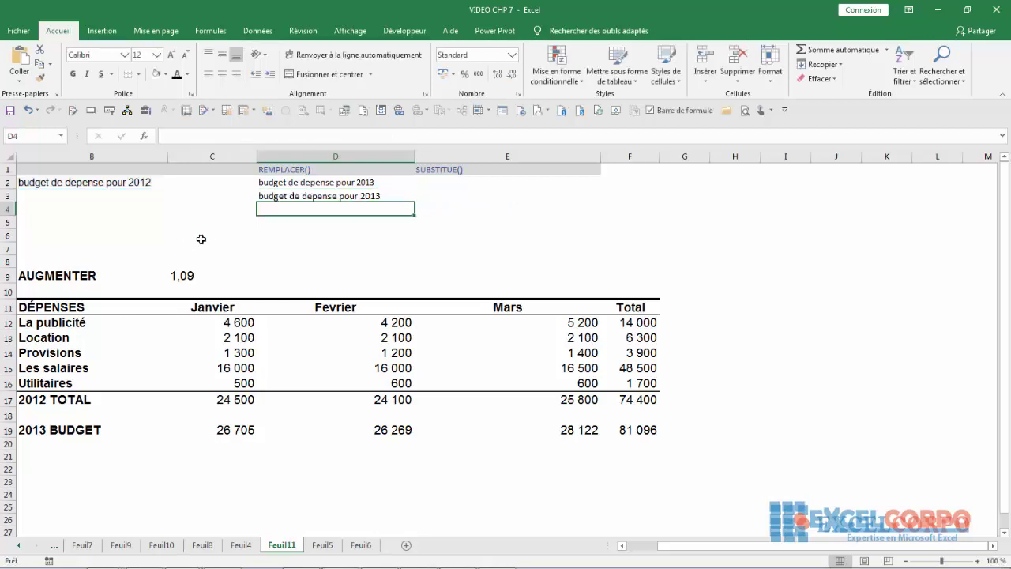
pyautogui.click(280, 197)
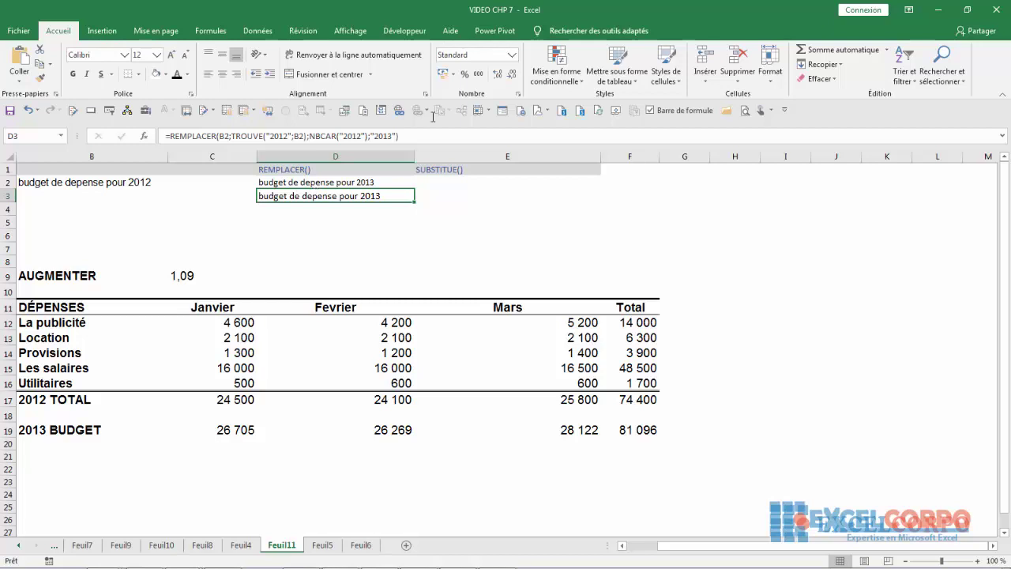
pyautogui.click(466, 182)
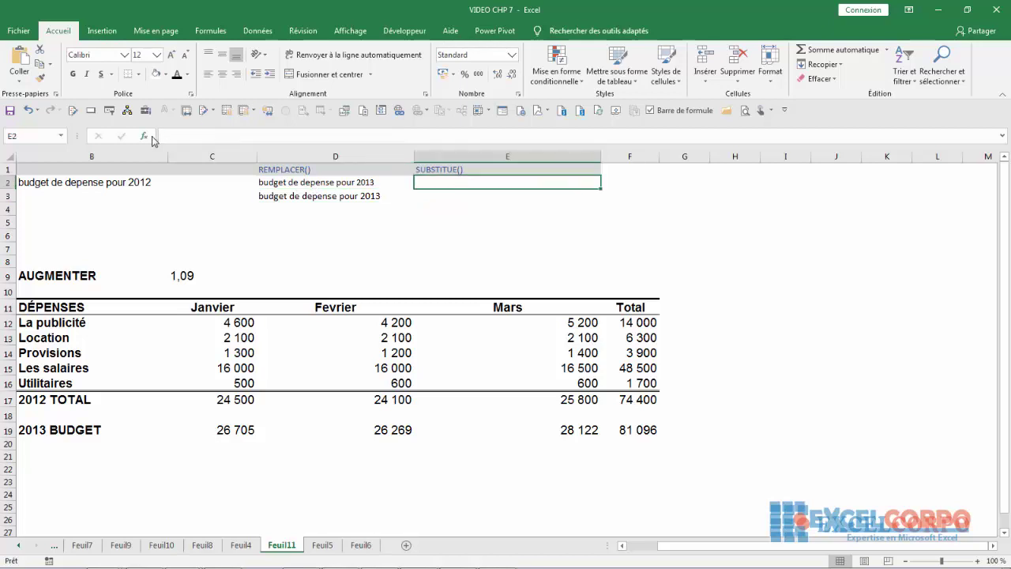
# Step: For E2, choose SUBSTITUE from the Texte functions and open its argument fields
pyautogui.click(146, 136)
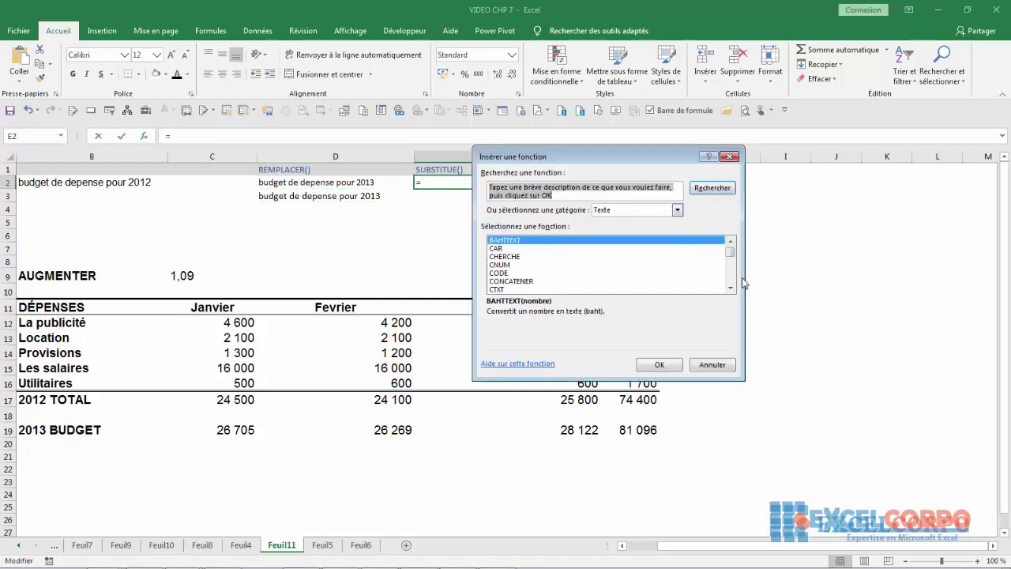
pyautogui.scroll(-1, 714, 269)
pyautogui.click(714, 264)
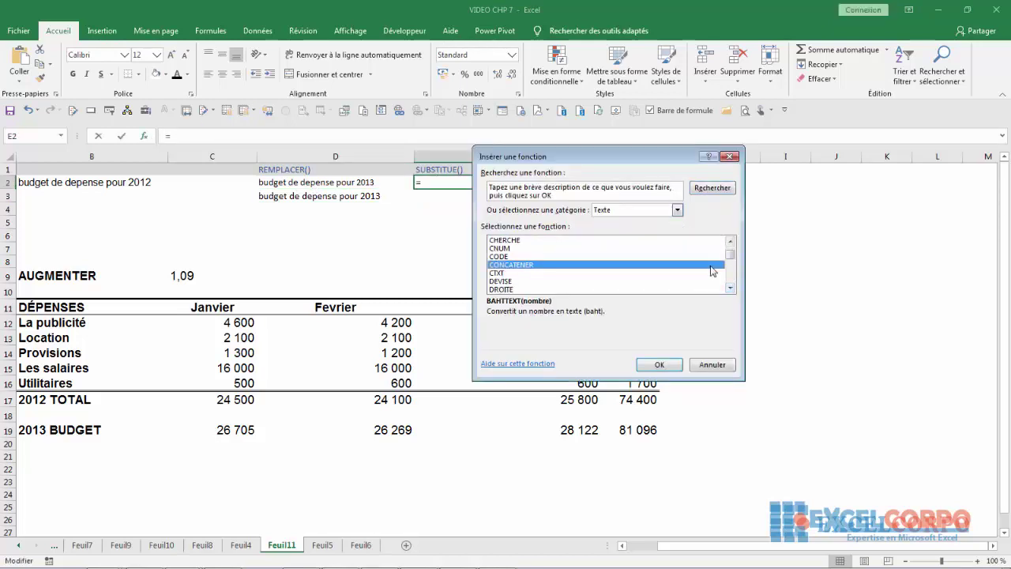
pyautogui.press('s')
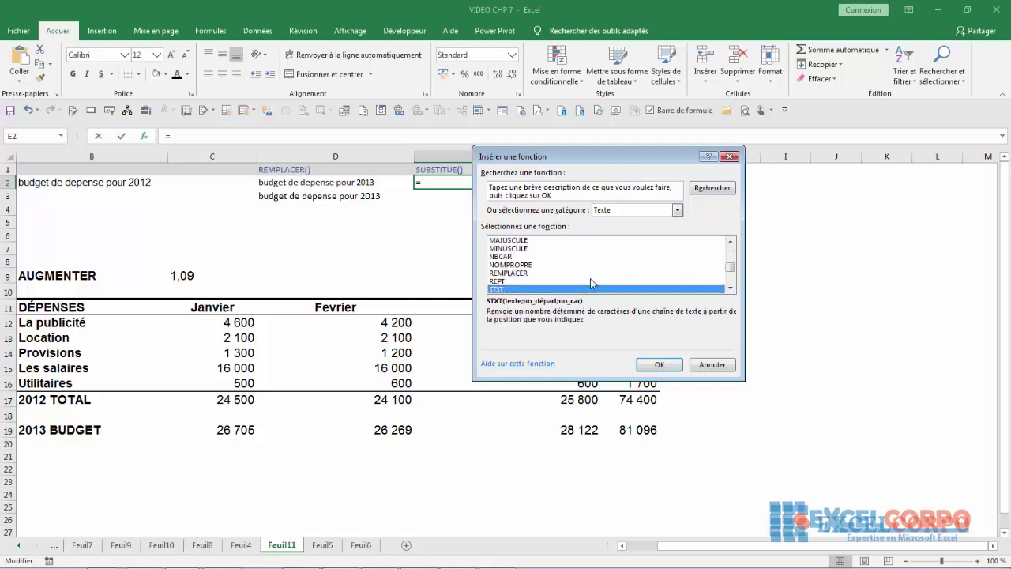
pyautogui.press('Down')
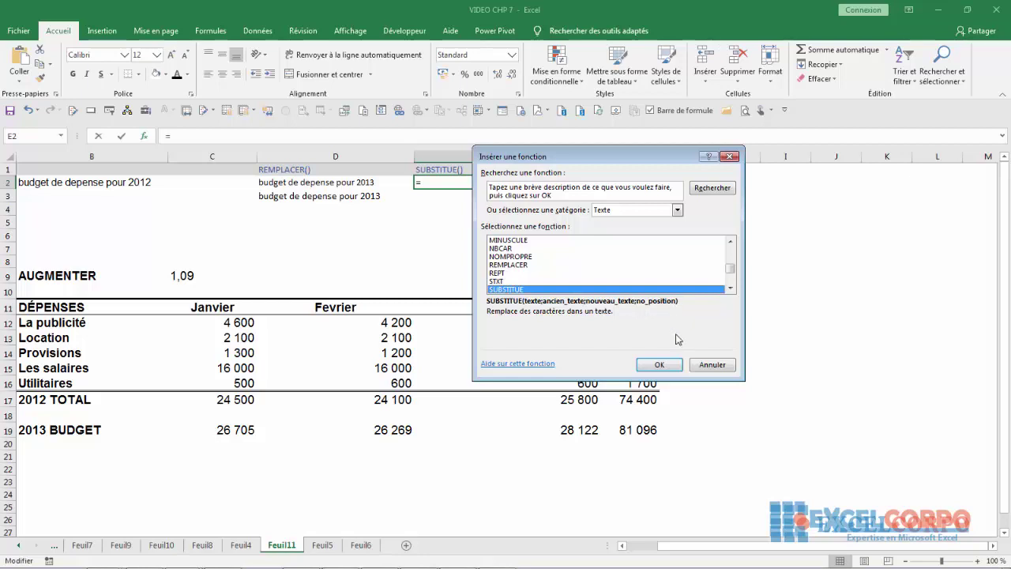
pyautogui.click(663, 365)
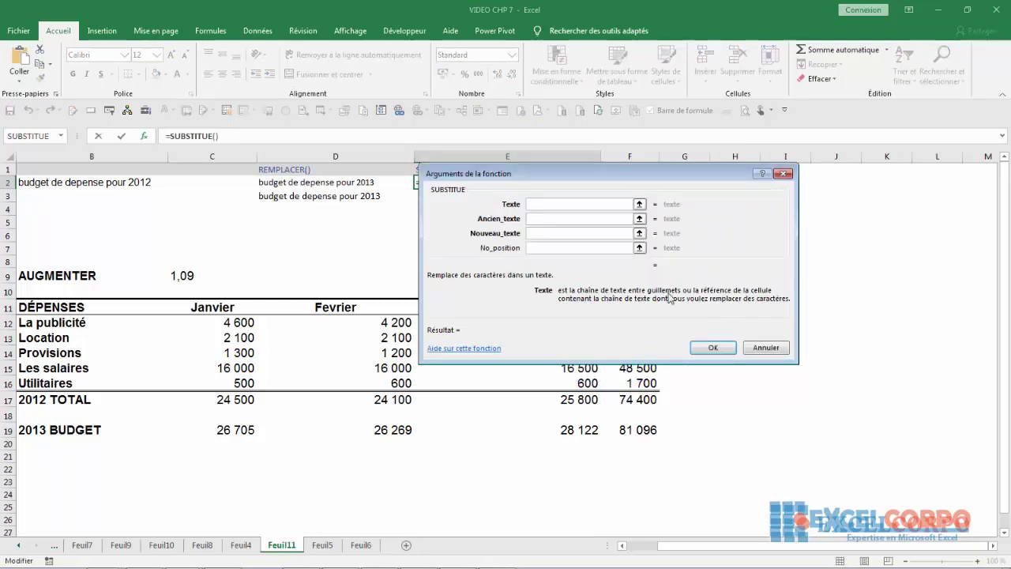
# Step: Read the help for SUBSTITUE's Ancien_texte, Nouveau_texte, No_position and Texte arguments, then cancel
pyautogui.click(533, 220)
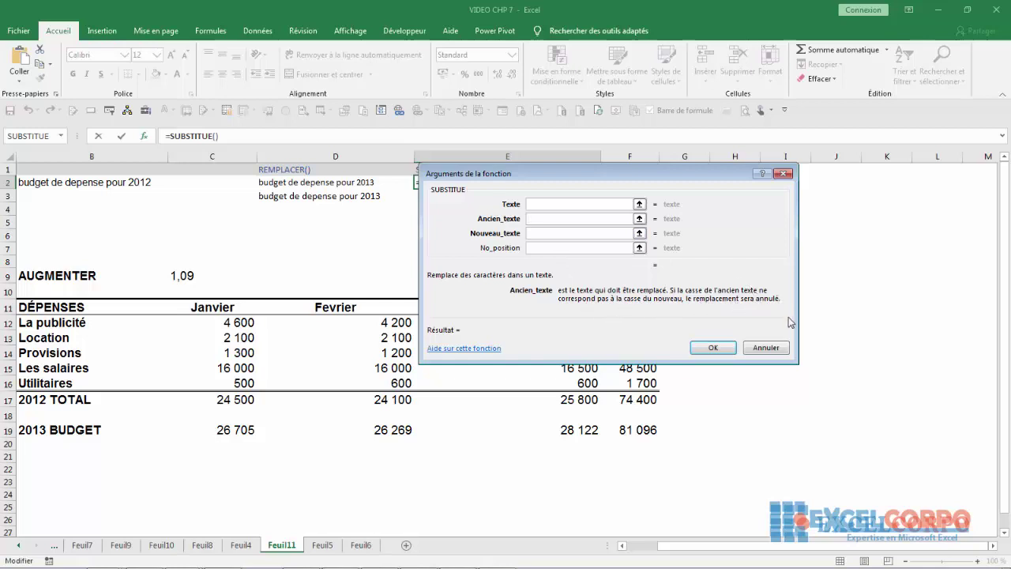
pyautogui.click(539, 233)
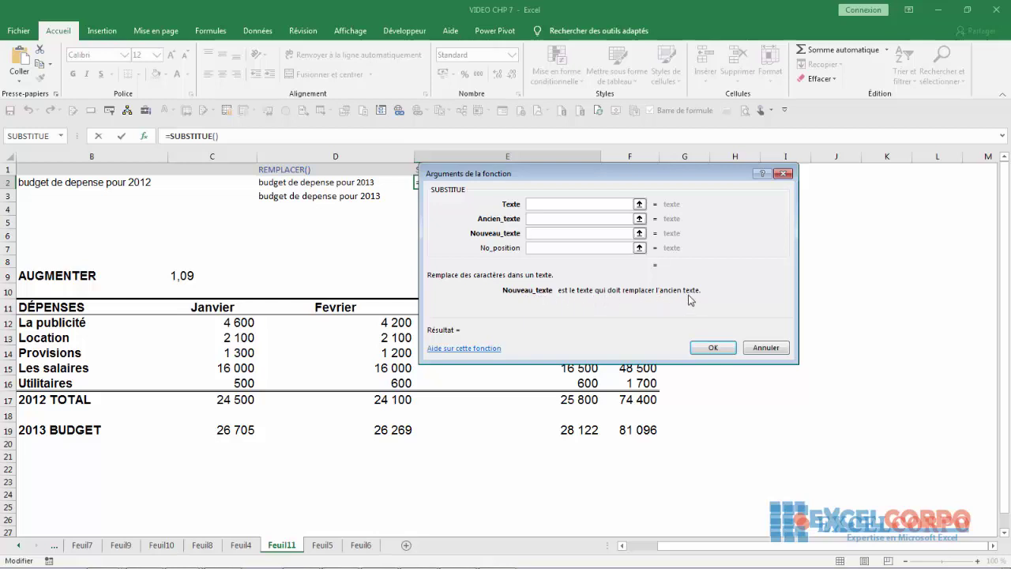
pyautogui.click(535, 251)
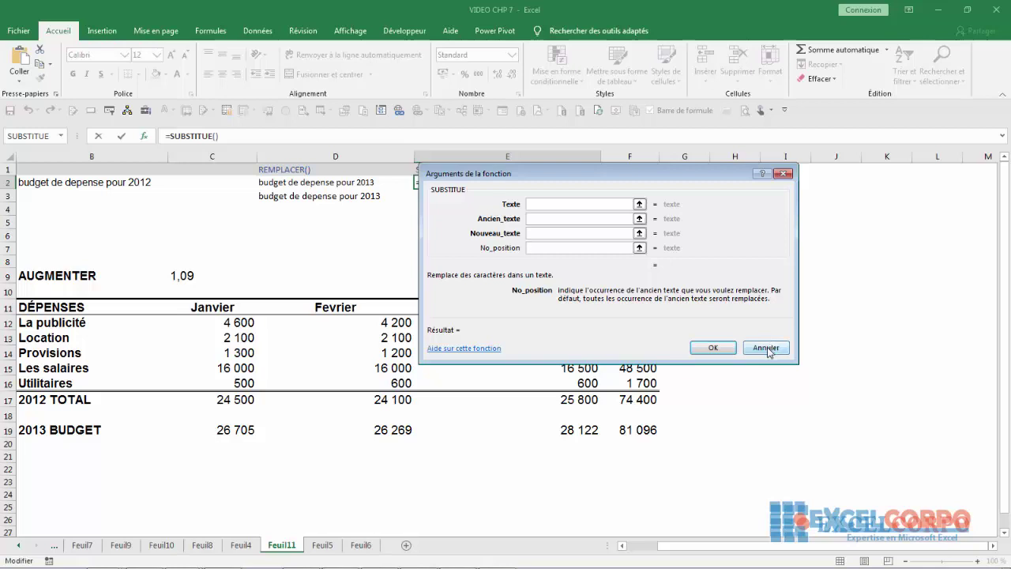
pyautogui.click(543, 202)
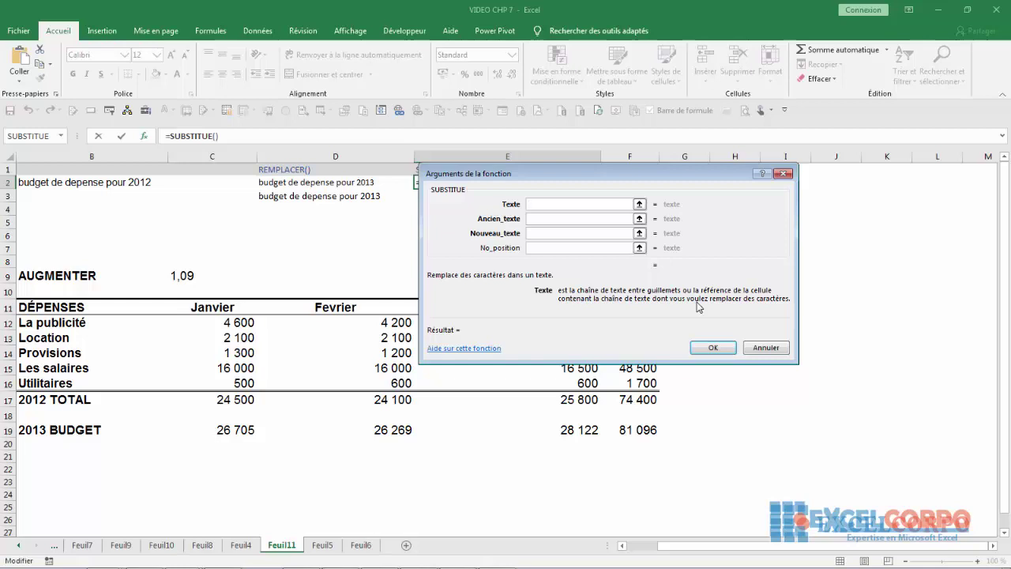
pyautogui.click(764, 347)
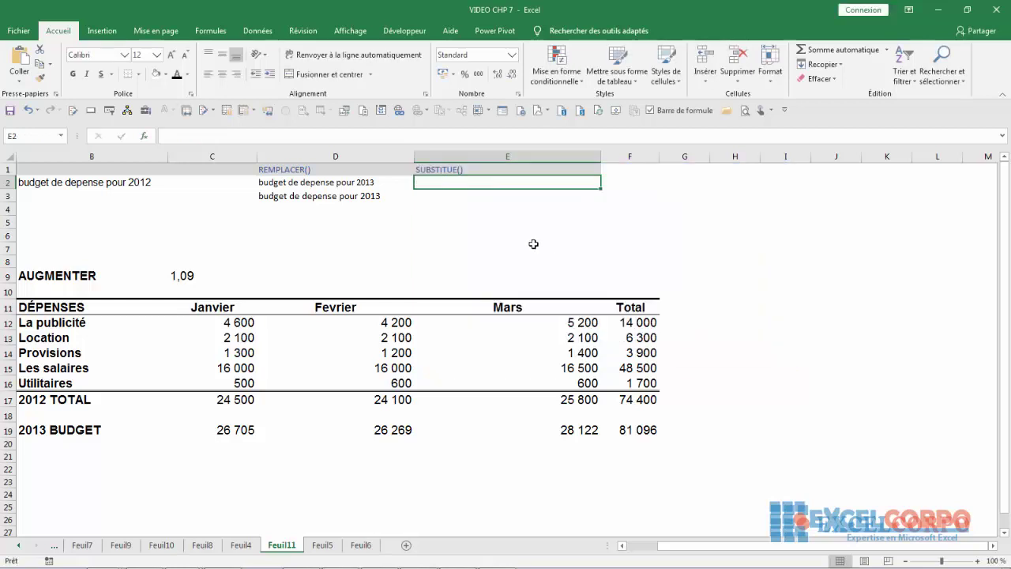
# Step: Enter =SUBSTITUE(B2;"2012";"2013") in E2 so it reads 'budget de depense pour 2013'
pyautogui.write('=')
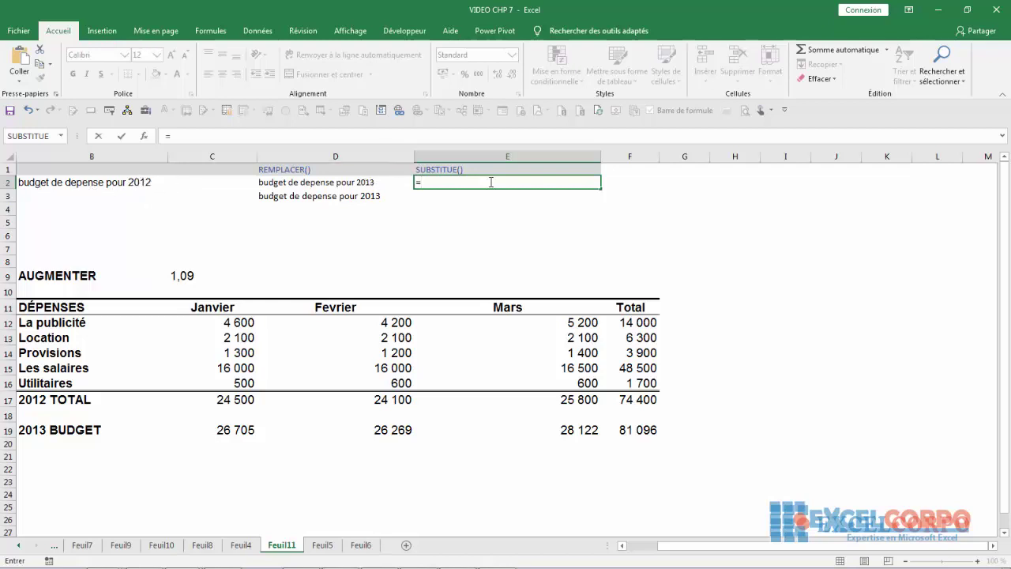
pyautogui.write('su')
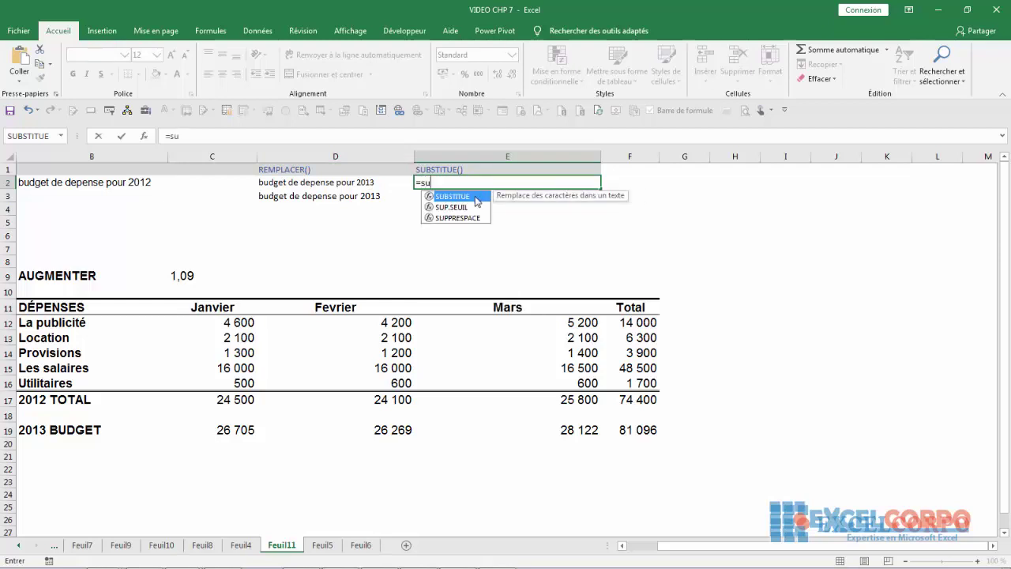
pyautogui.doubleClick(466, 197)
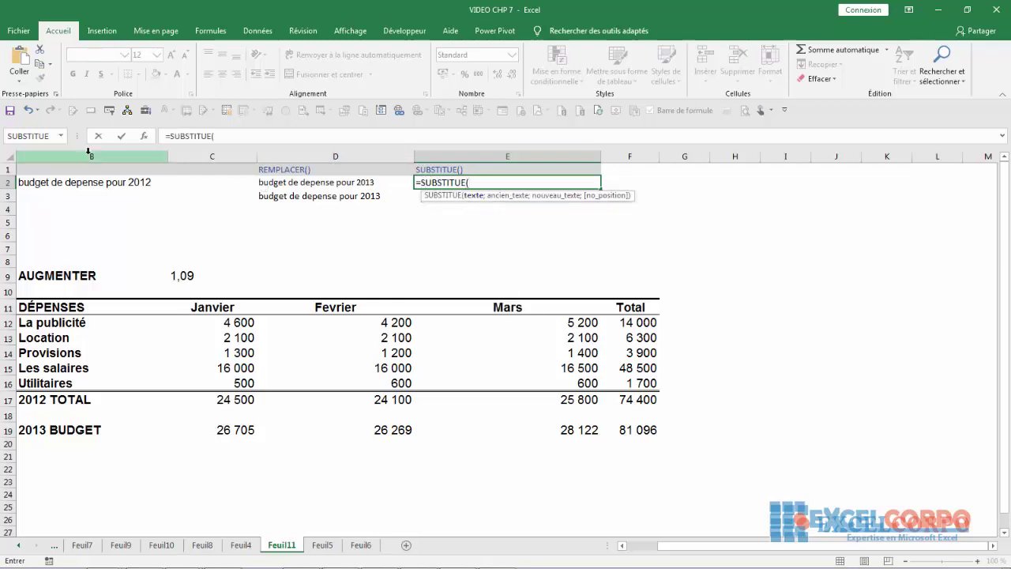
pyautogui.click(60, 183)
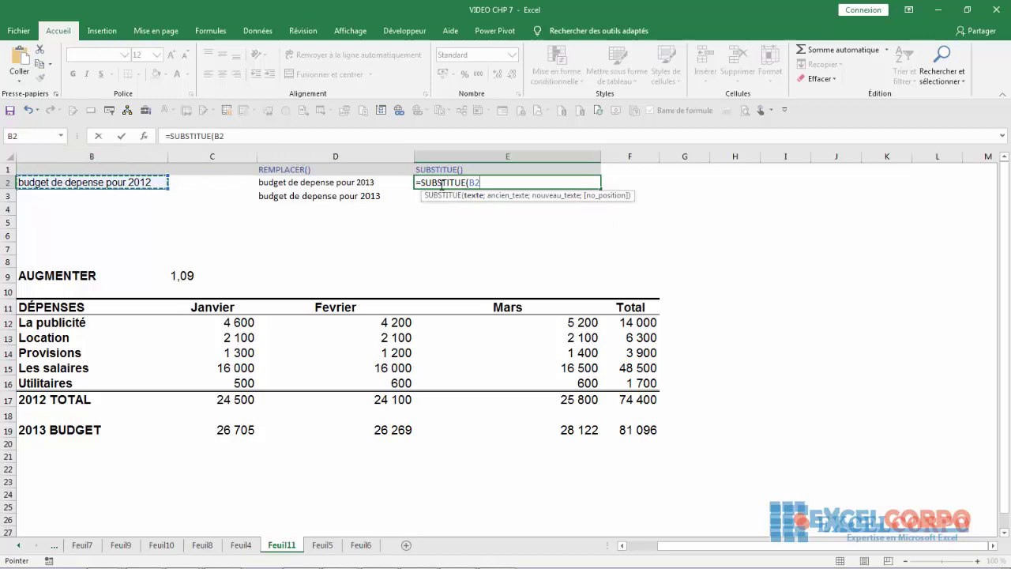
pyautogui.write(';')
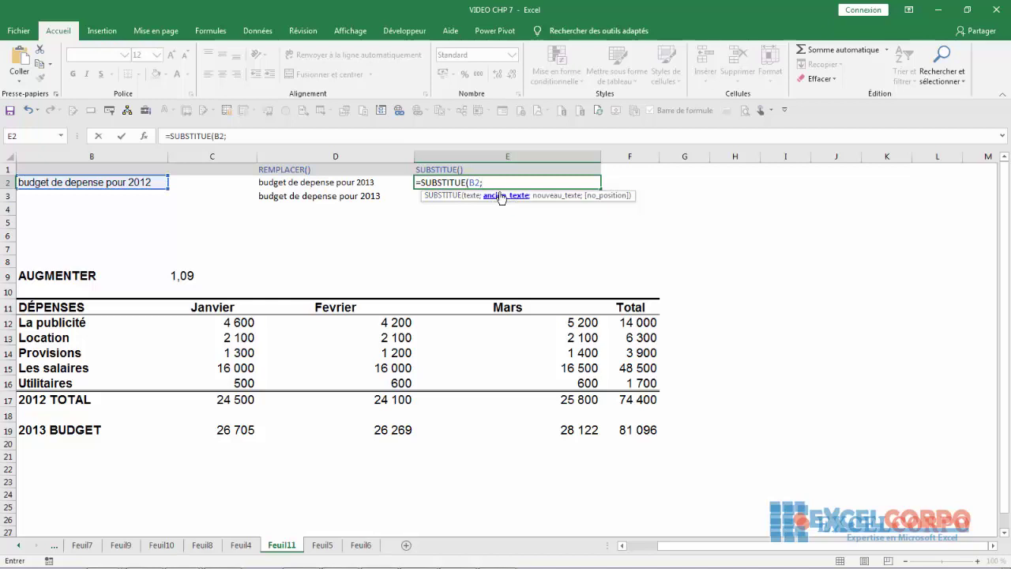
pyautogui.write('"201')
pyautogui.write('2"')
pyautogui.write(';"')
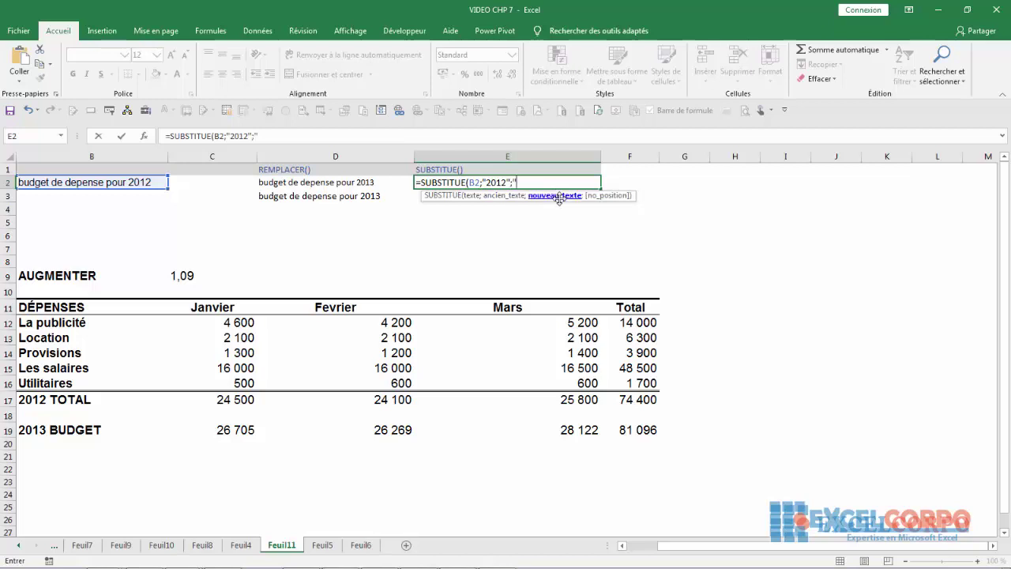
pyautogui.write('2013')
pyautogui.write('";')
pyautogui.click(538, 182)
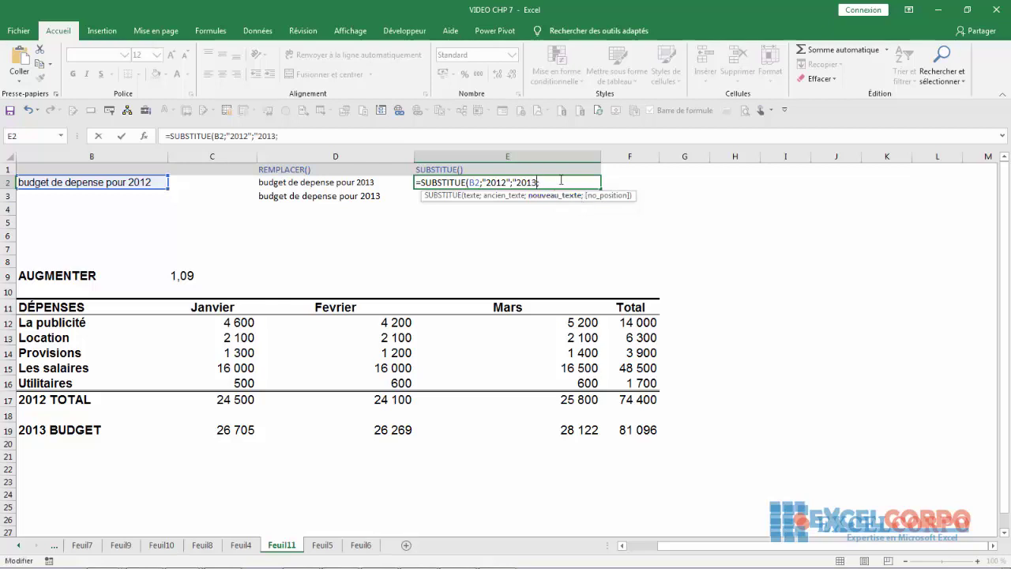
pyautogui.write('"')
pyautogui.click(549, 182)
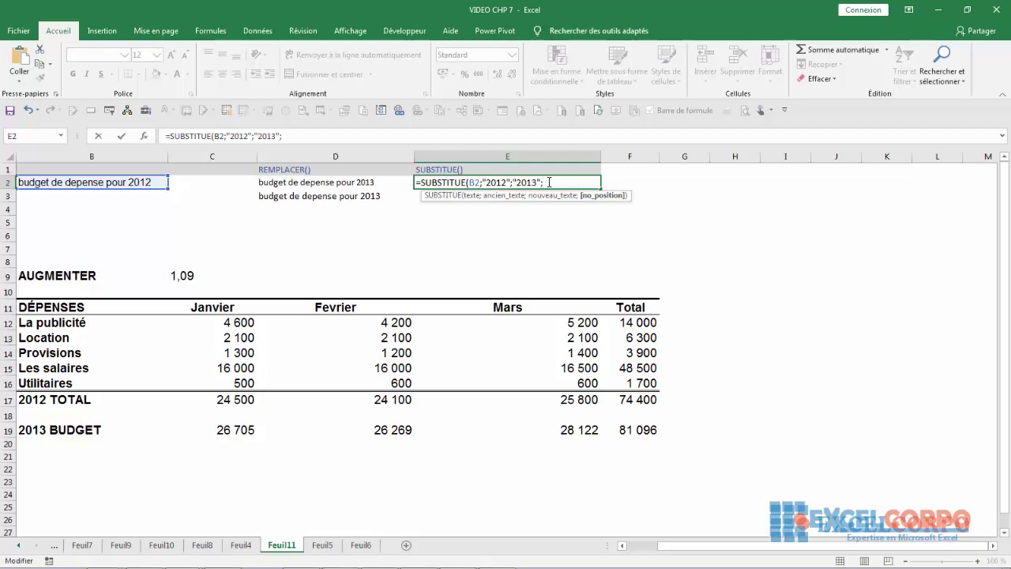
pyautogui.press('BackSpace')
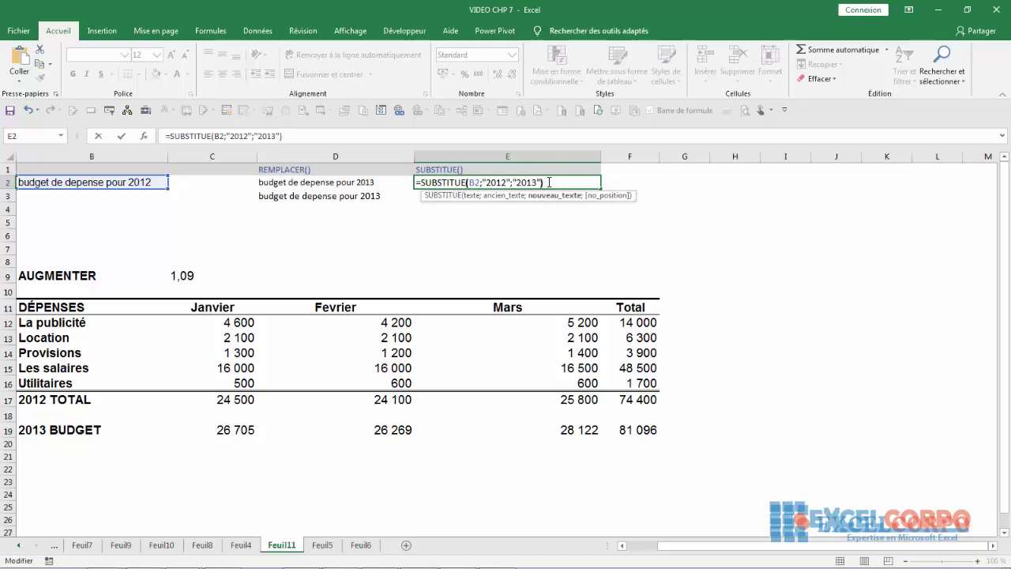
pyautogui.write(')')
pyautogui.press('Return')
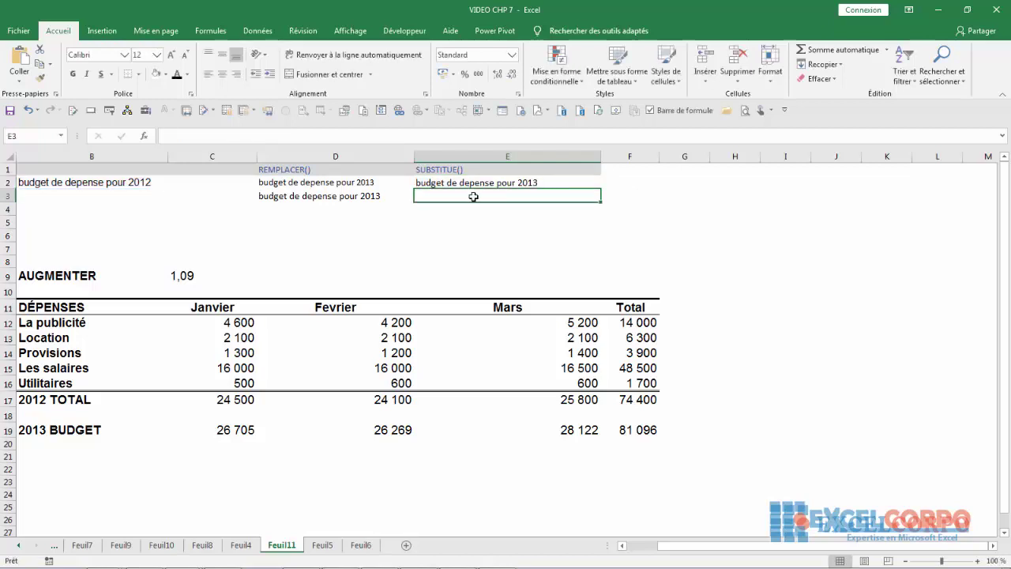
pyautogui.click(440, 183)
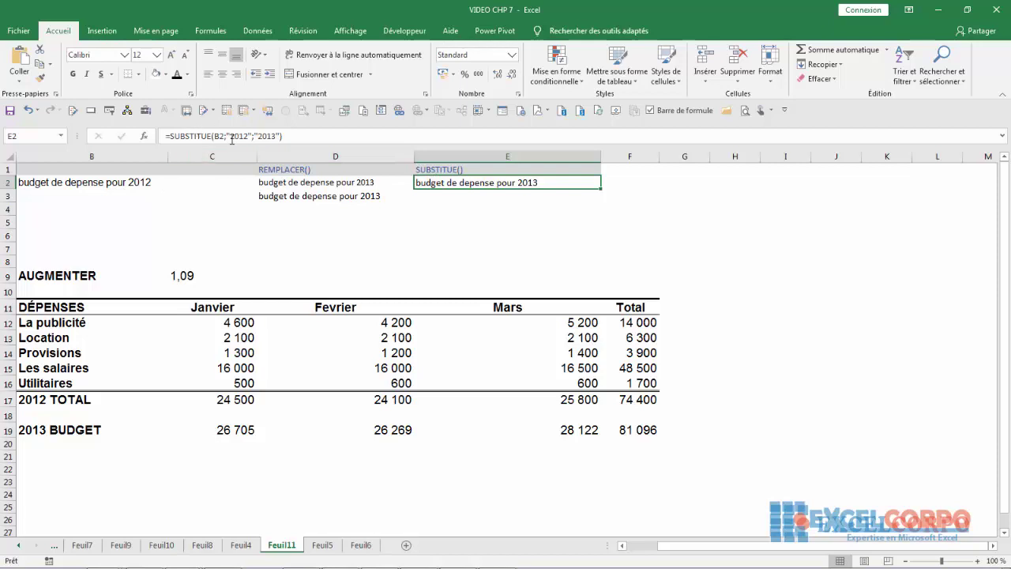
pyautogui.click(288, 182)
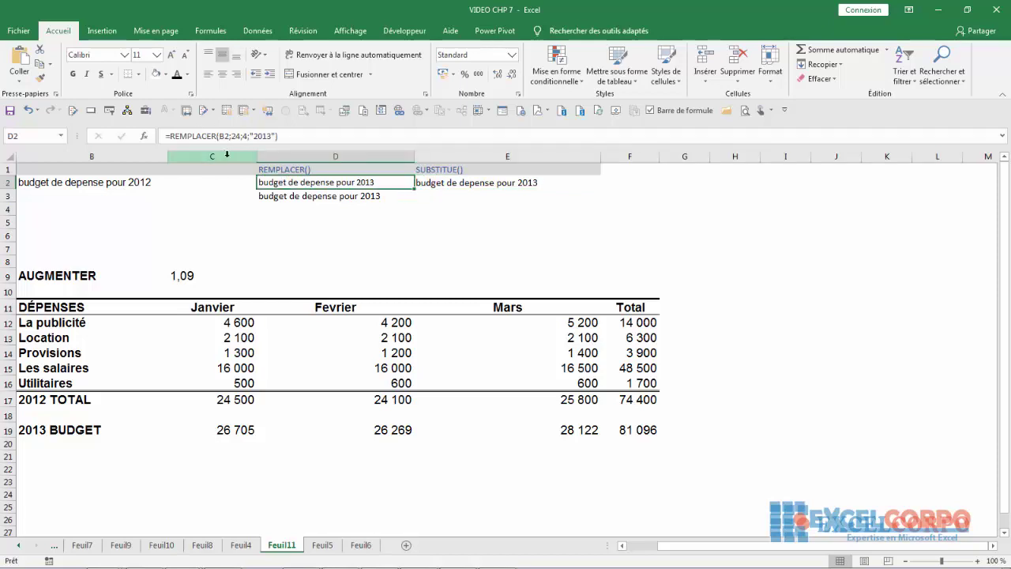
pyautogui.click(303, 199)
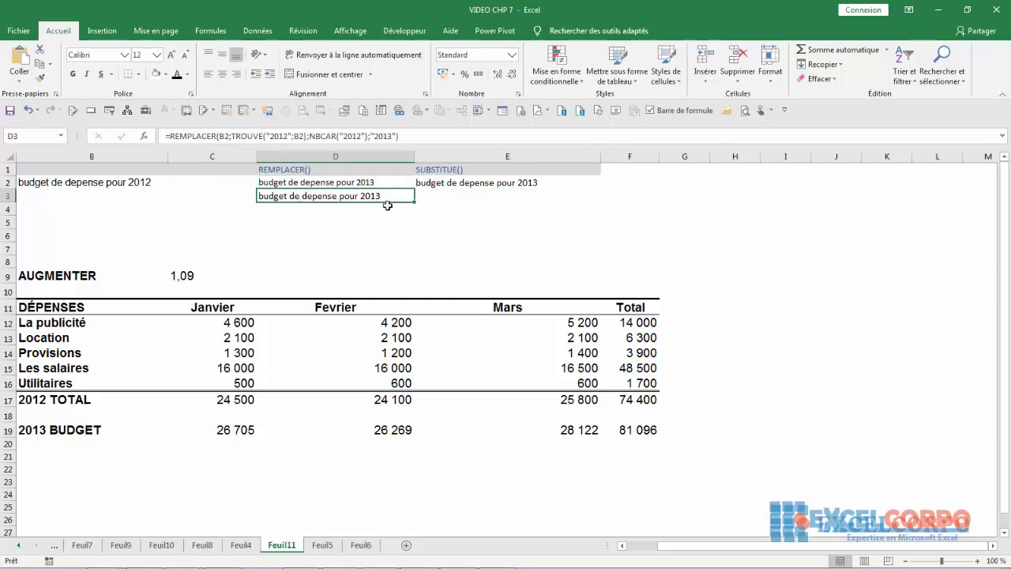
pyautogui.press('Up')
pyautogui.press('Right')
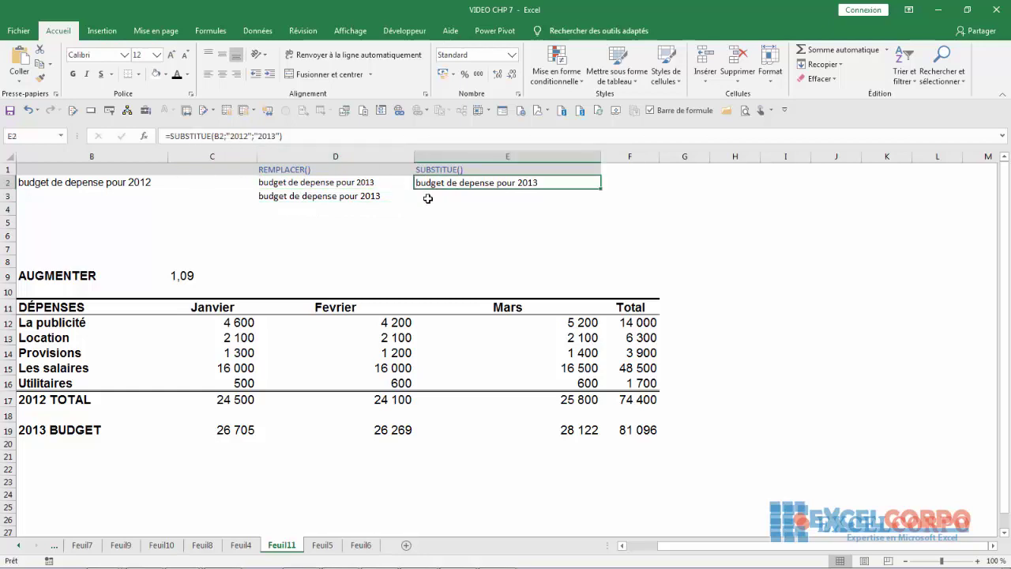
pyautogui.click(431, 200)
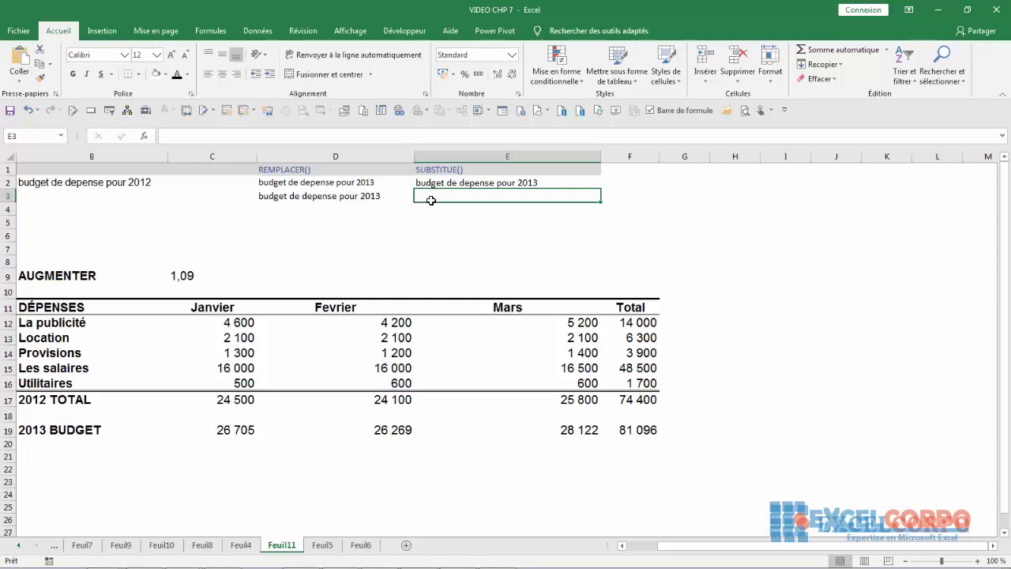
# Step: Enter =SUBSTITUE(B2;" ";"") in E3 to show 'budgetdedepensepour2012' without spaces
pyautogui.write('=')
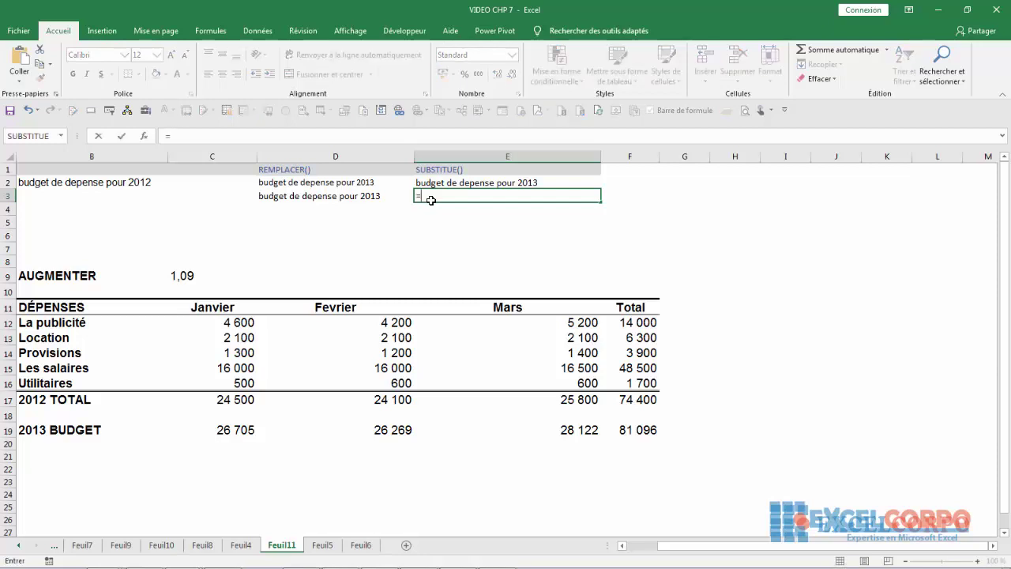
pyautogui.write('s')
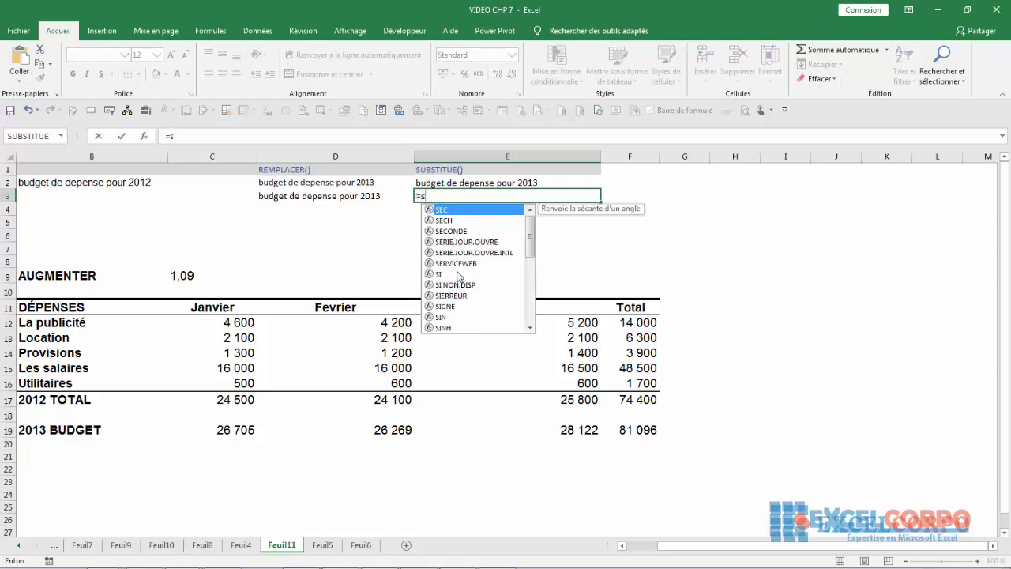
pyautogui.write('u')
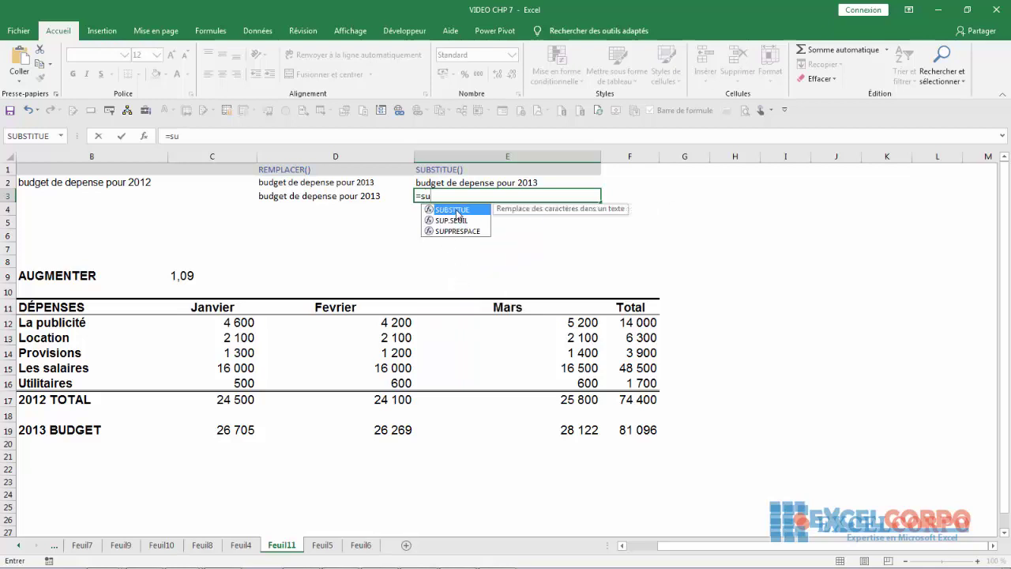
pyautogui.doubleClick(458, 209)
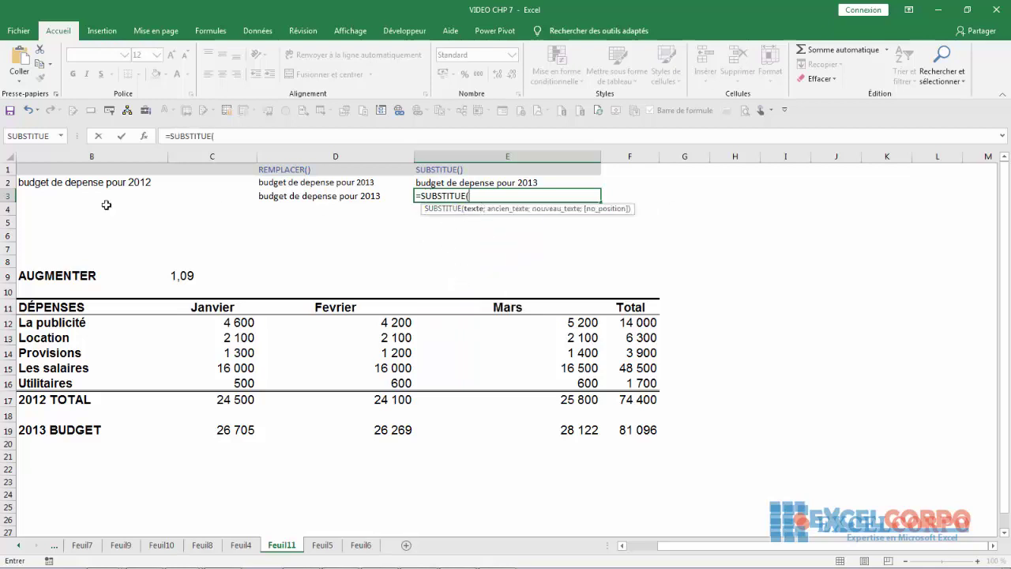
pyautogui.click(36, 181)
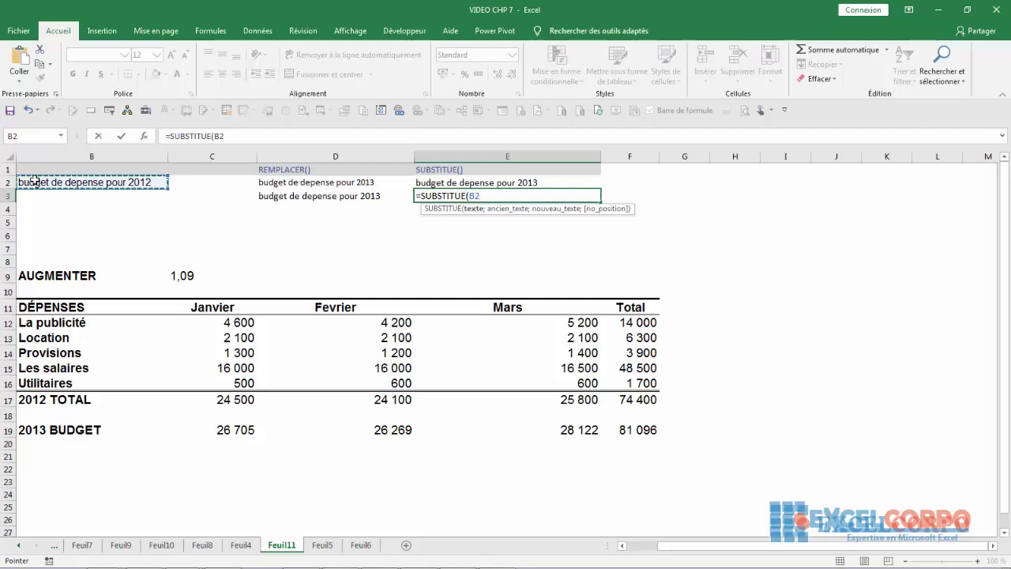
pyautogui.write(';')
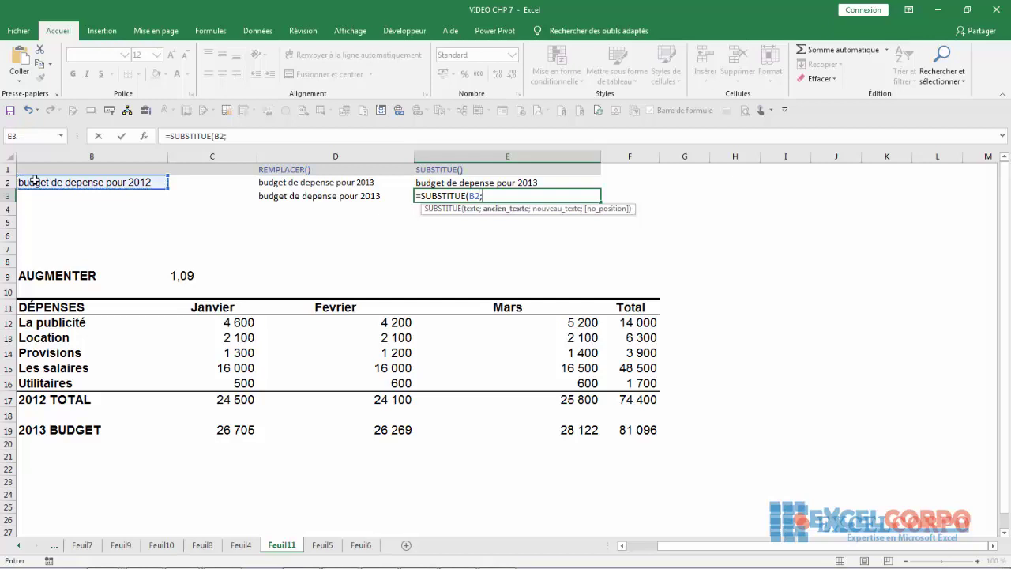
pyautogui.write('" "')
pyautogui.write(';')
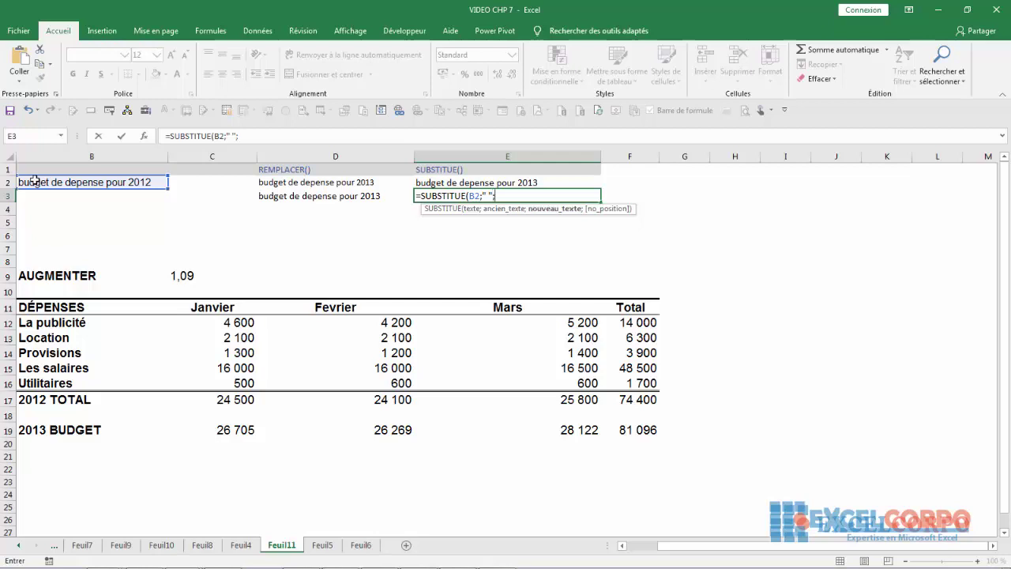
pyautogui.write('""')
pyautogui.write(')')
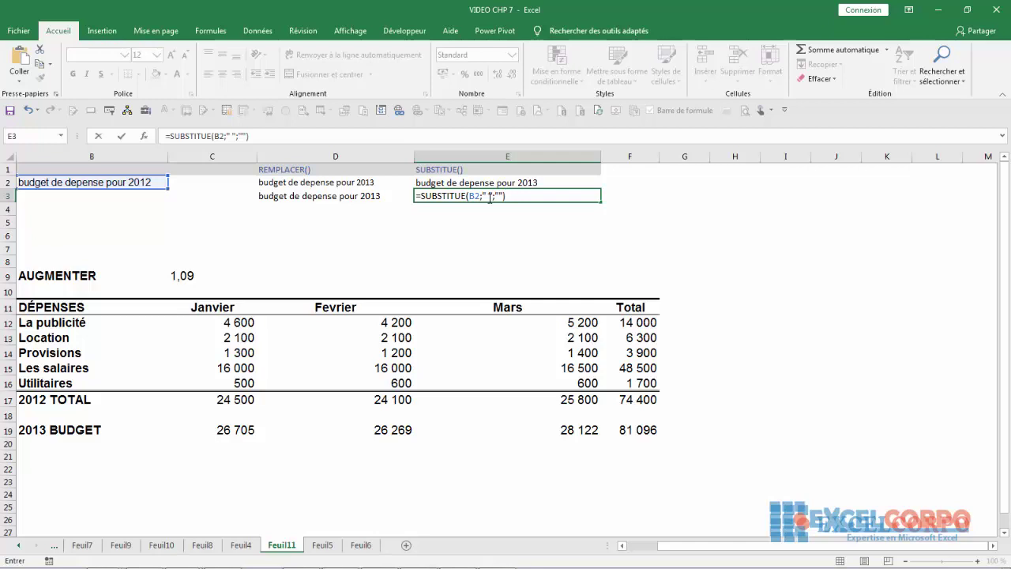
pyautogui.press('Return')
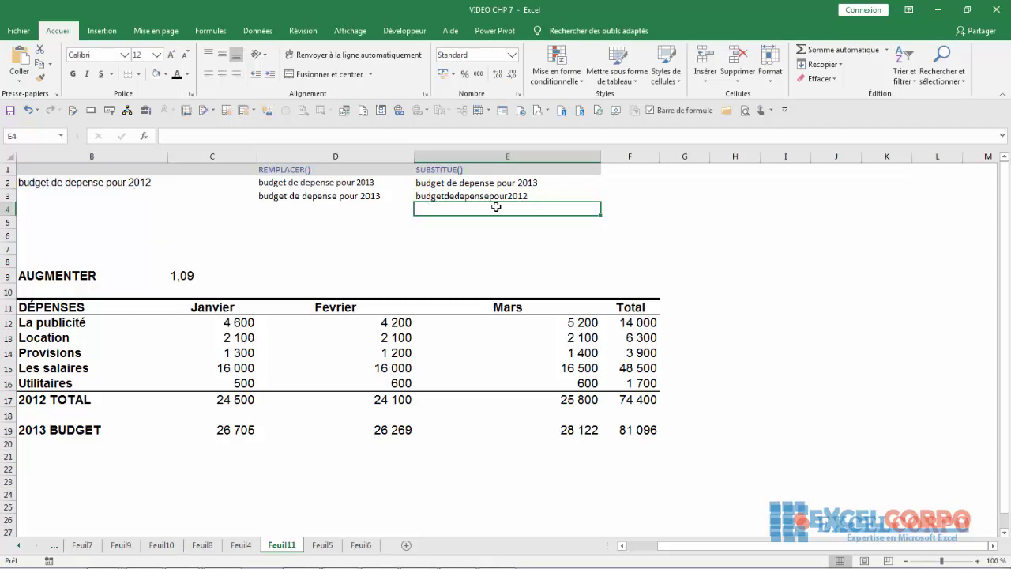
pyautogui.click(461, 195)
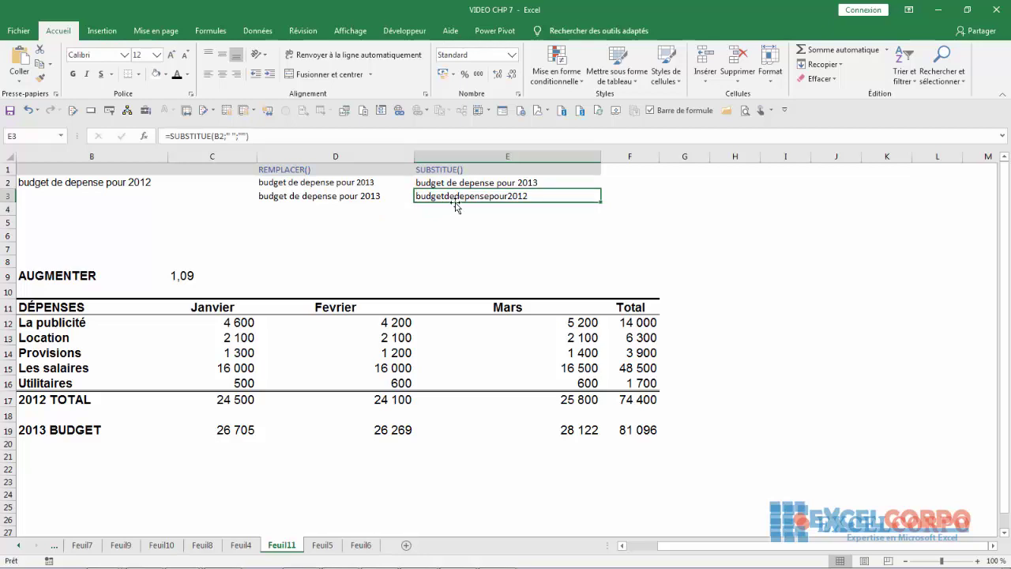
pyautogui.click(431, 212)
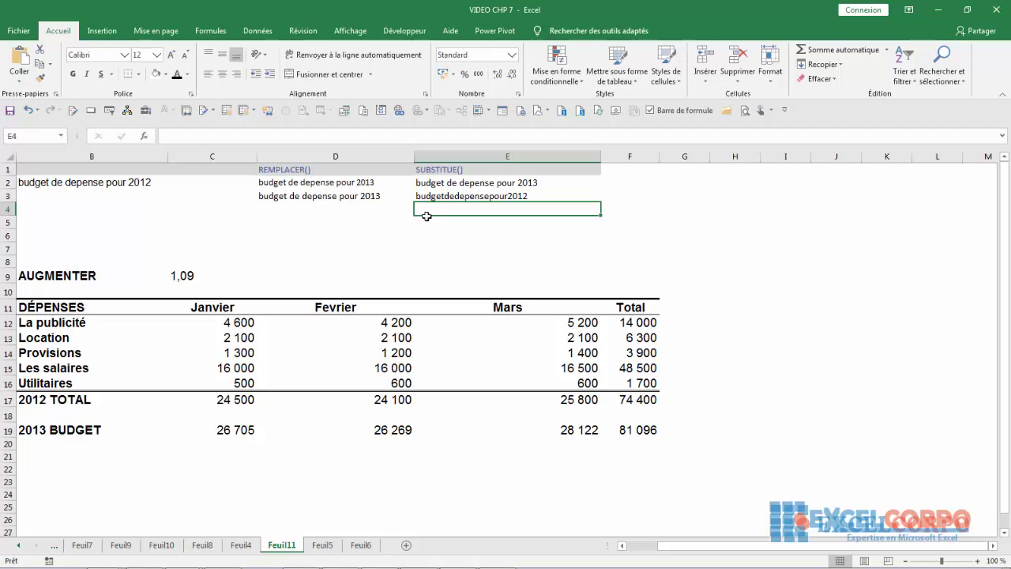
pyautogui.click(35, 182)
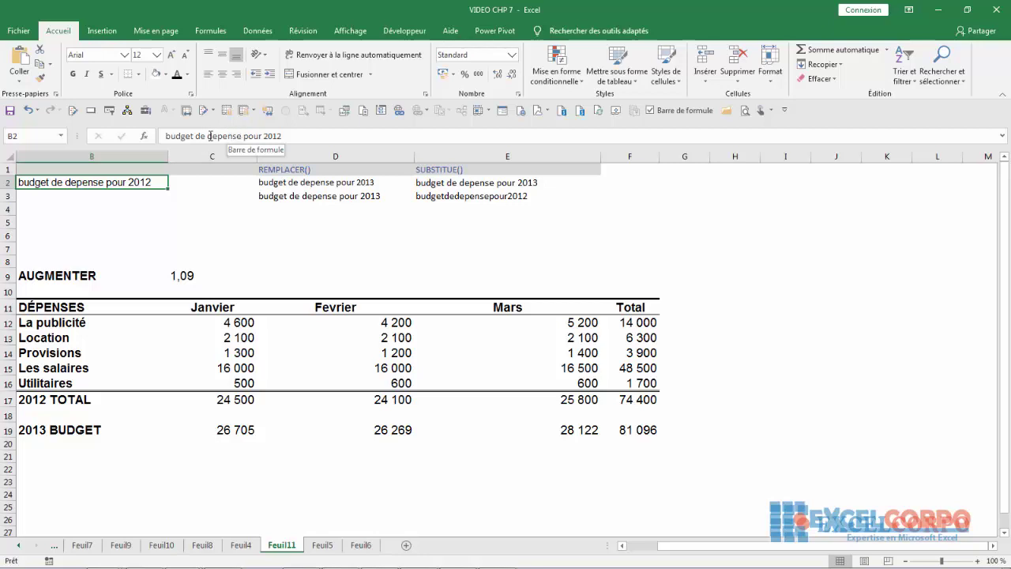
pyautogui.click(442, 208)
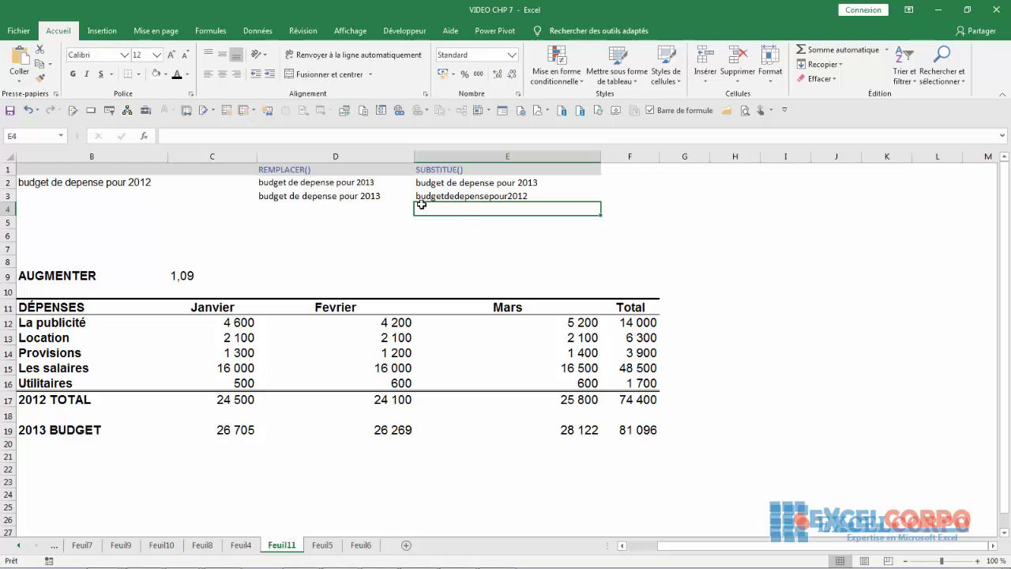
pyautogui.click(98, 182)
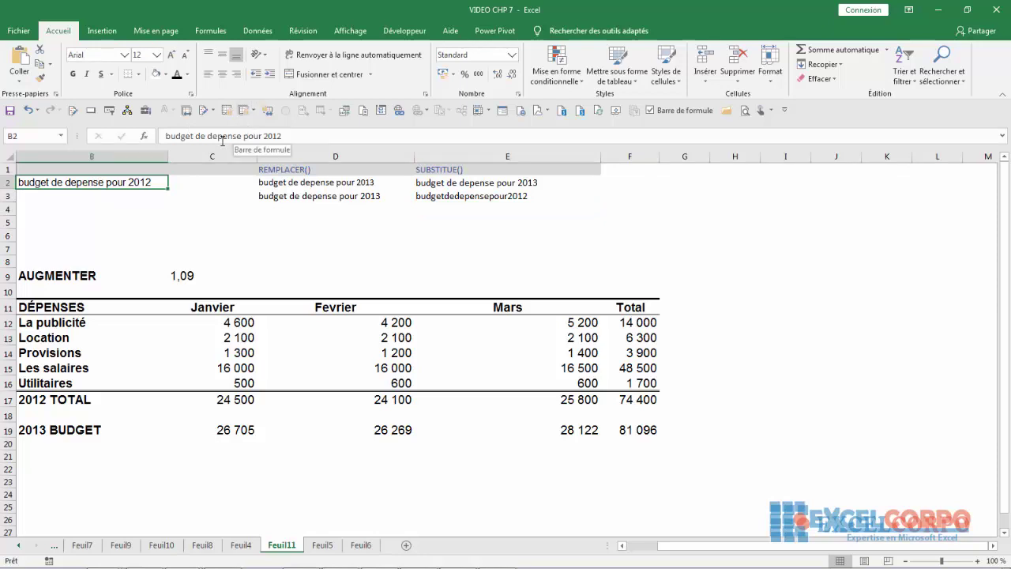
pyautogui.click(427, 207)
# Step: Enter =NBCAR(B2)-NBCAR(SUBSTITUE(B2;"e";"")) in E4, accepting the correction, to count 5 e's
pyautogui.write('=')
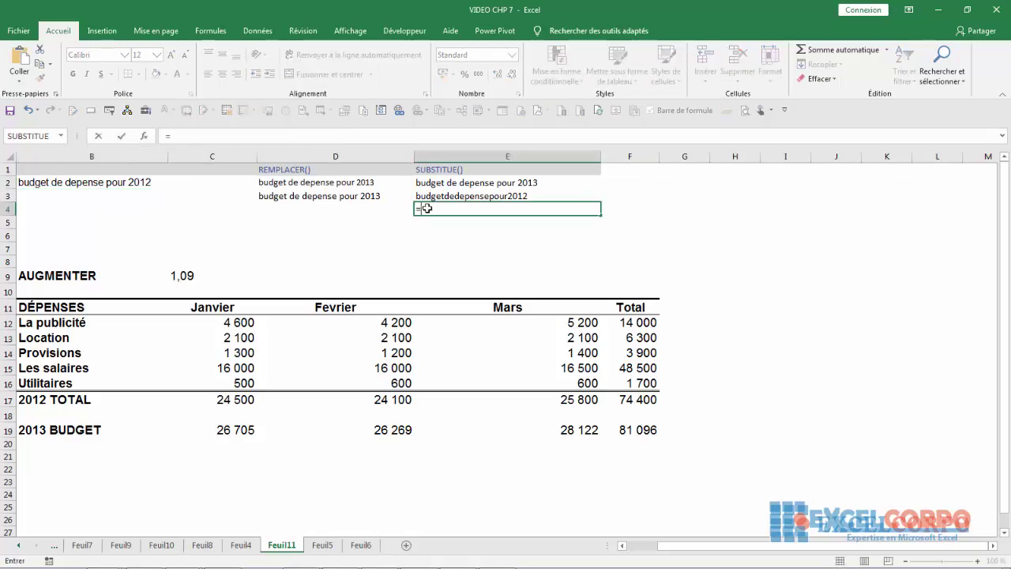
pyautogui.write('nbc')
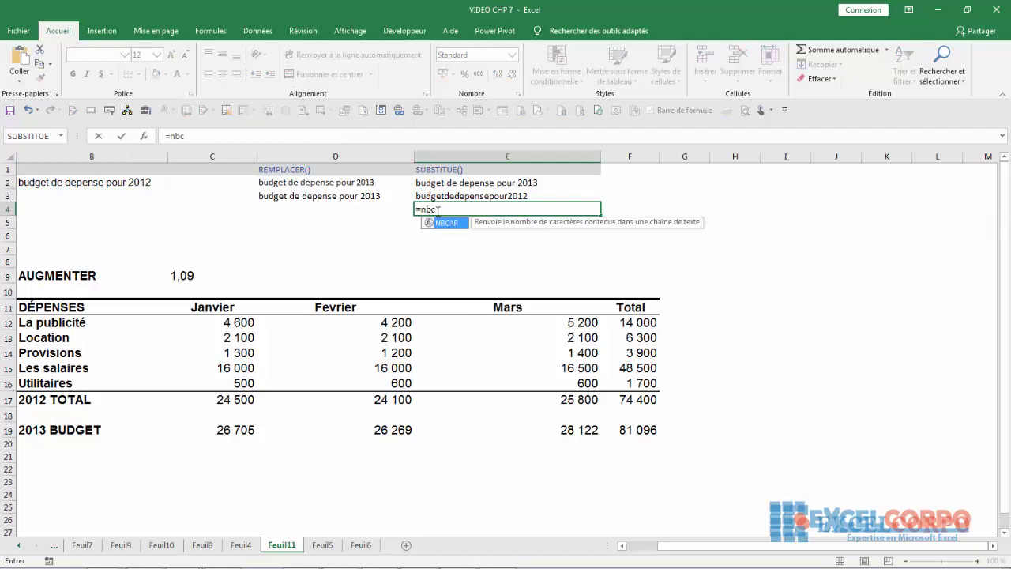
pyautogui.doubleClick(444, 224)
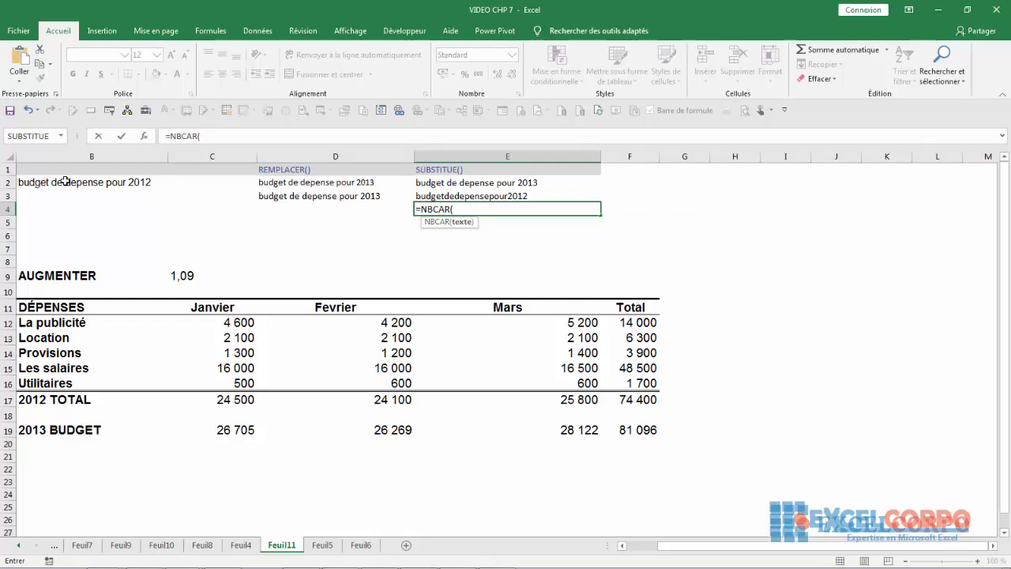
pyautogui.click(66, 181)
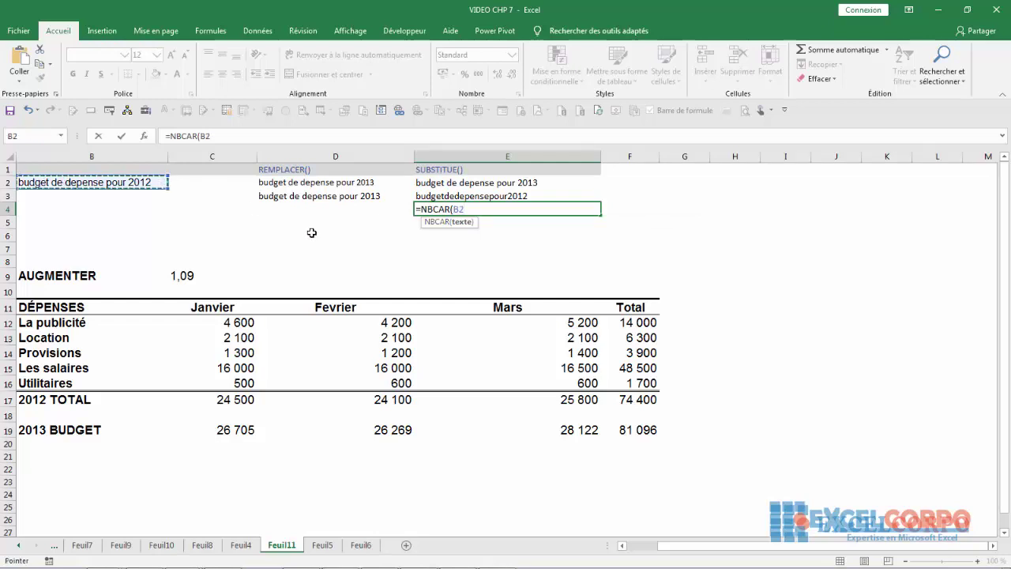
pyautogui.write(')')
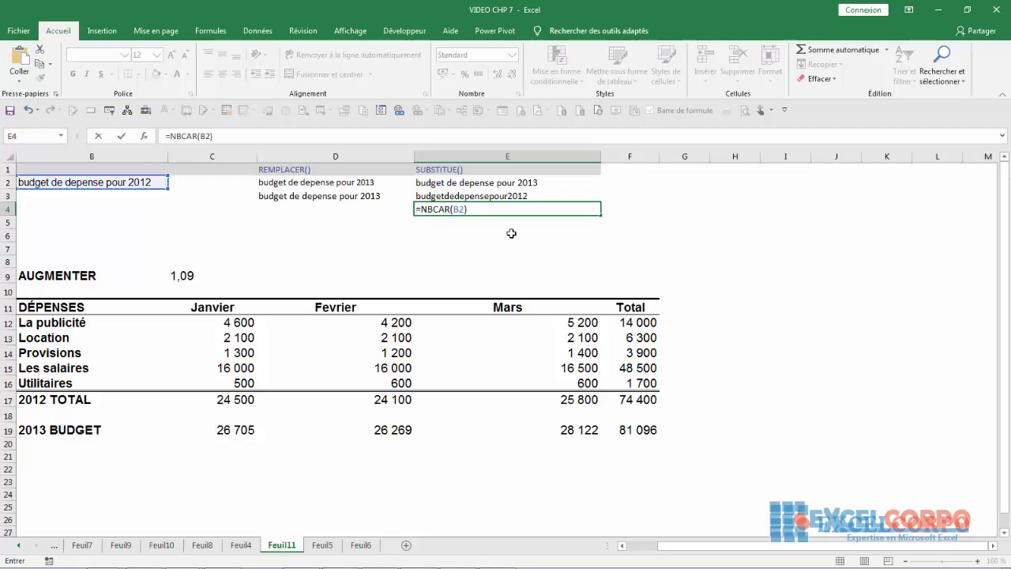
pyautogui.write('-')
pyautogui.write('nbc')
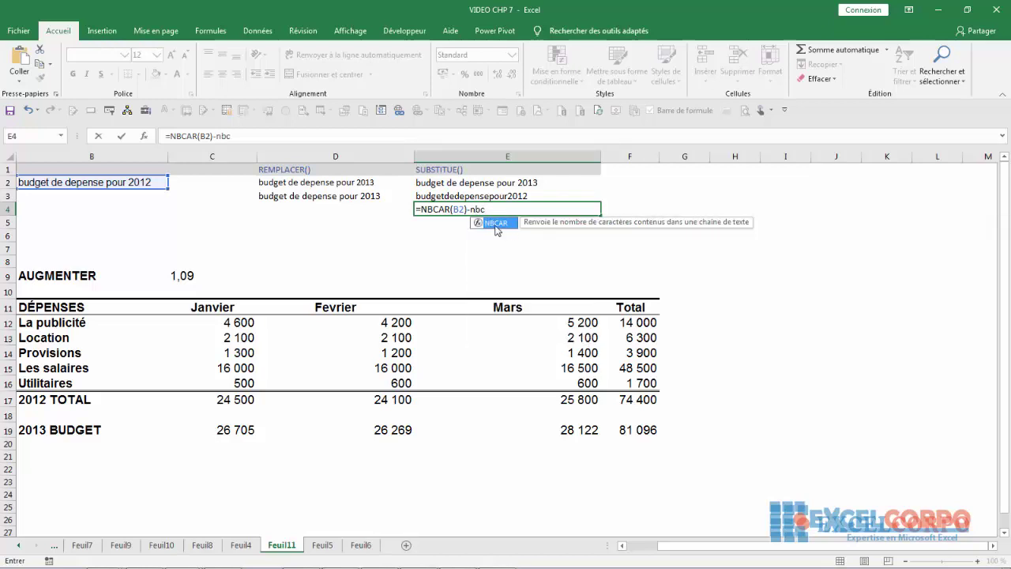
pyautogui.doubleClick(497, 227)
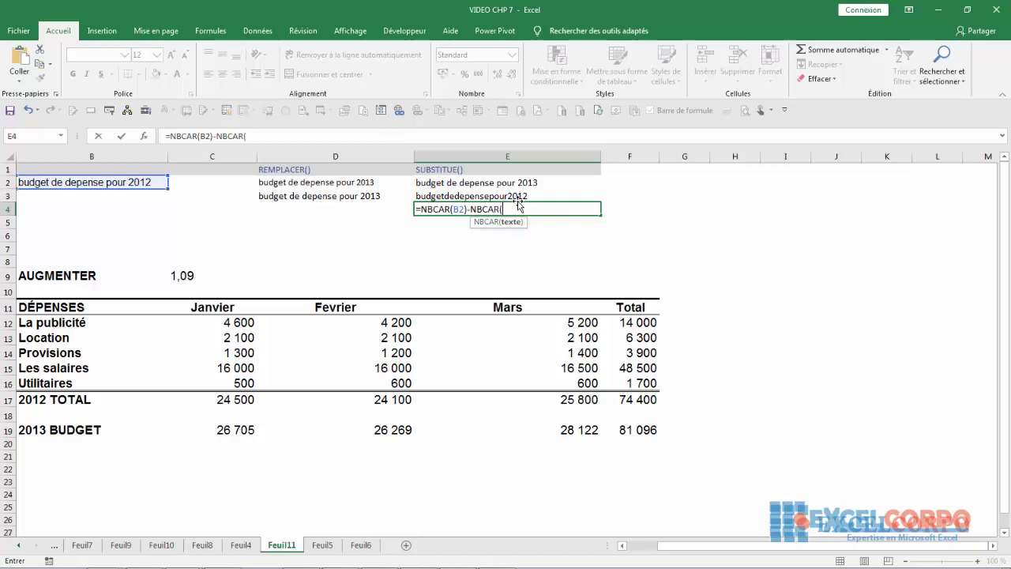
pyautogui.write('s')
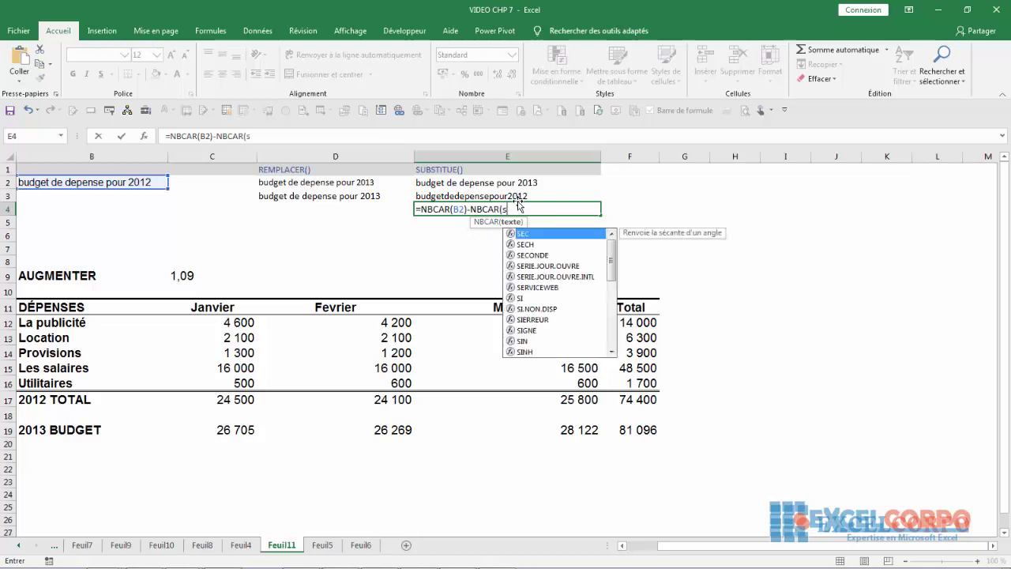
pyautogui.write('u')
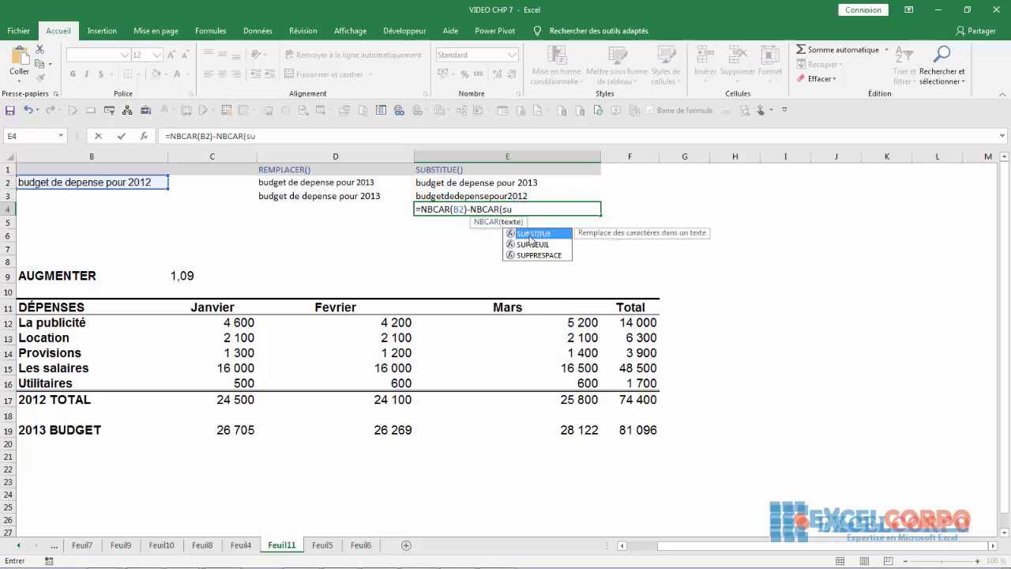
pyautogui.doubleClick(531, 234)
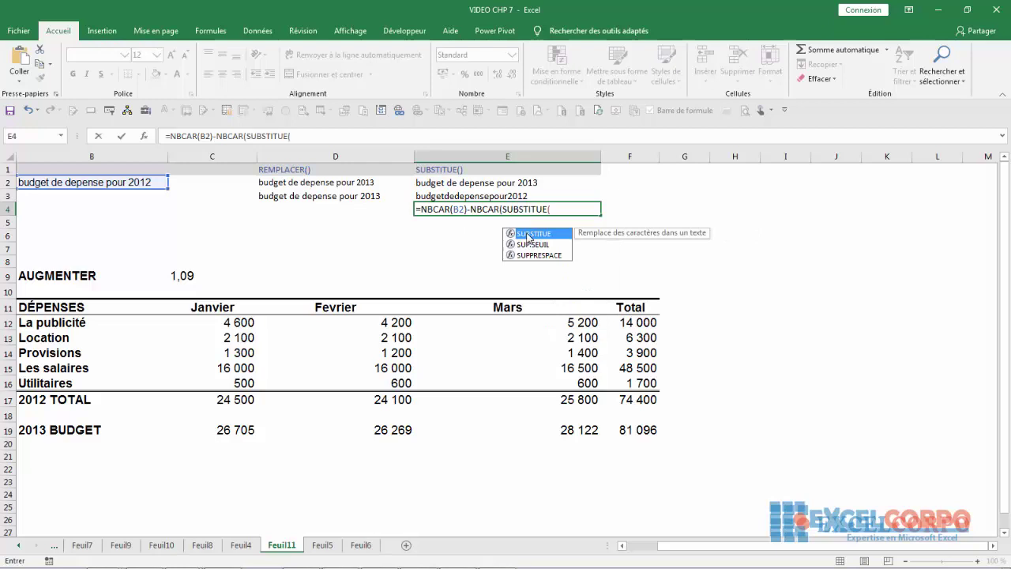
pyautogui.click(36, 184)
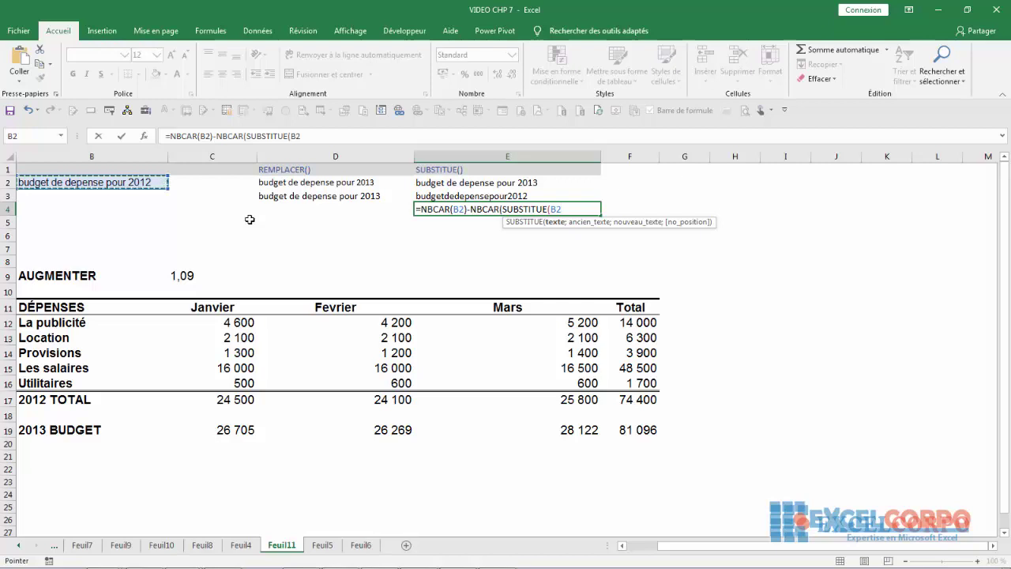
pyautogui.write(';"')
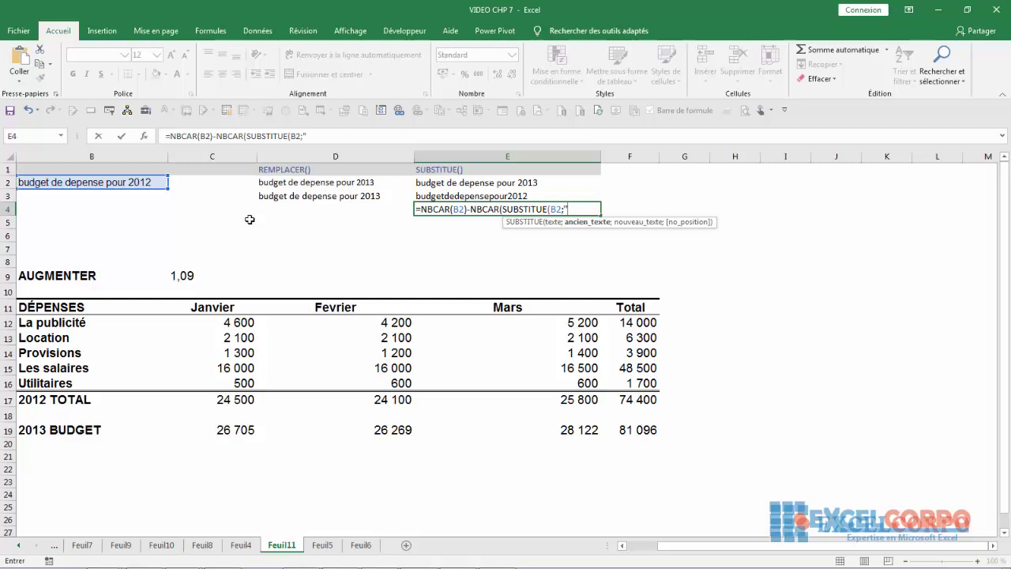
pyautogui.write('e"')
pyautogui.write(';')
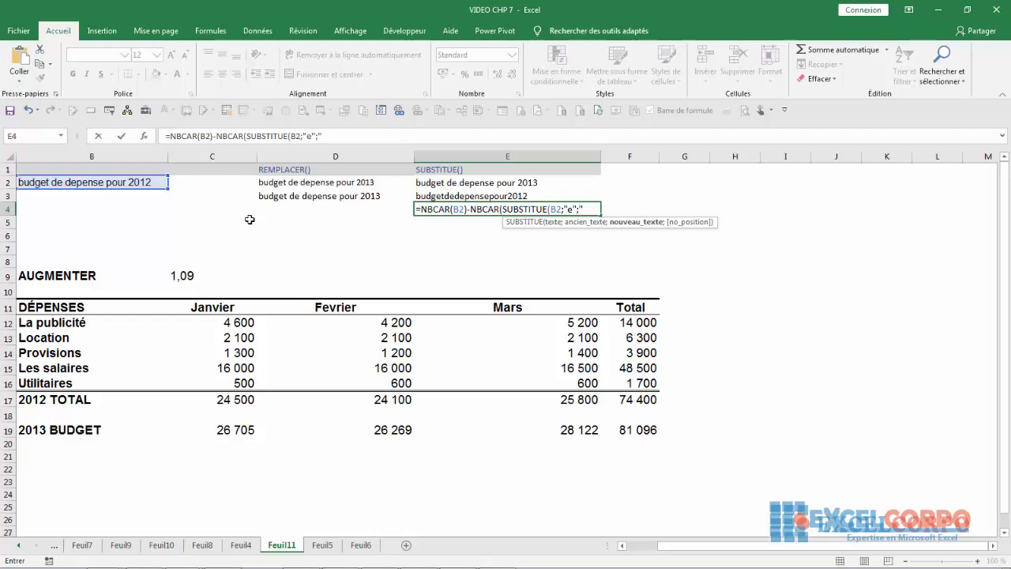
pyautogui.write('""')
pyautogui.write(')')
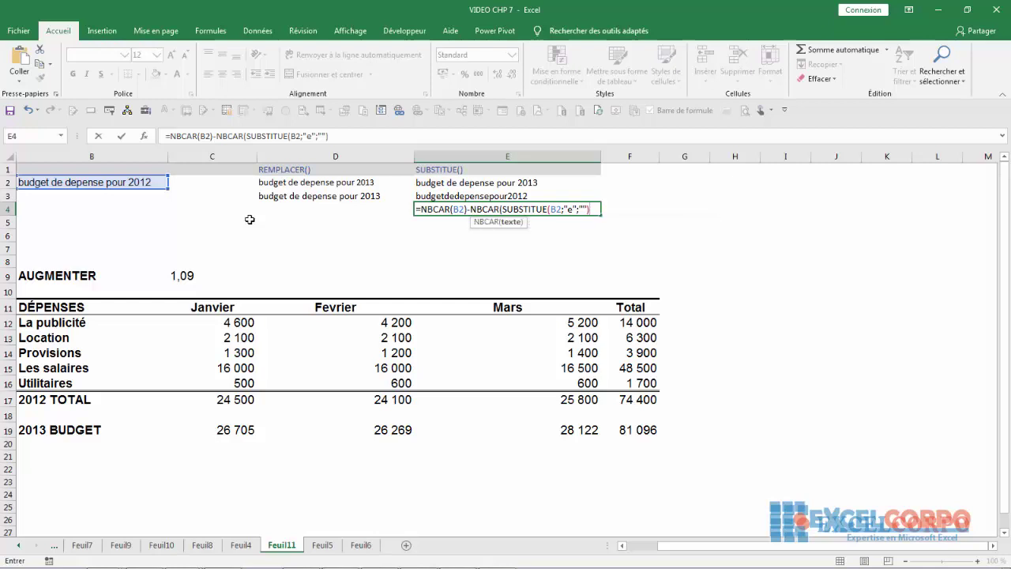
pyautogui.press('Return')
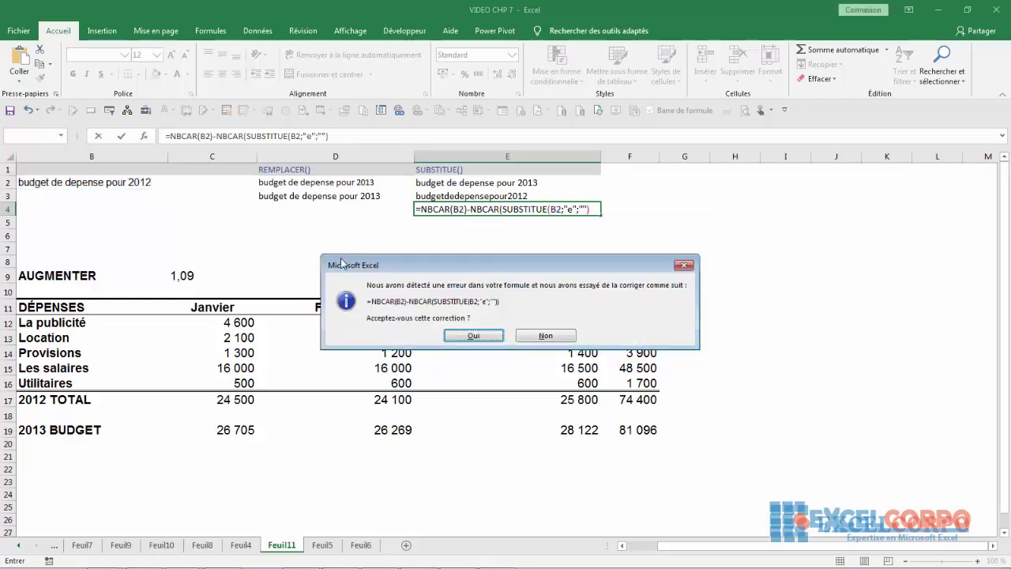
pyautogui.click(474, 336)
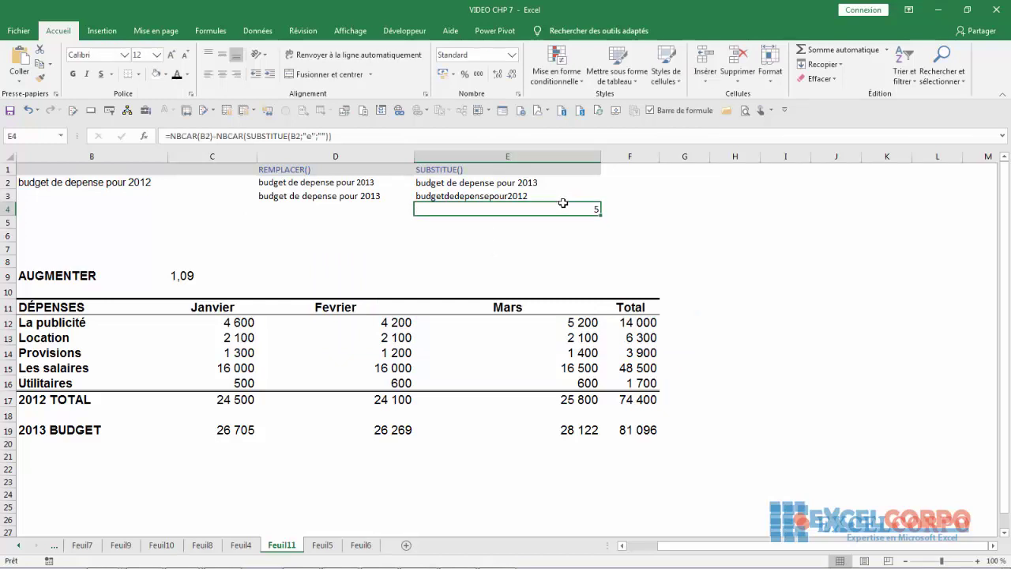
pyautogui.click(71, 185)
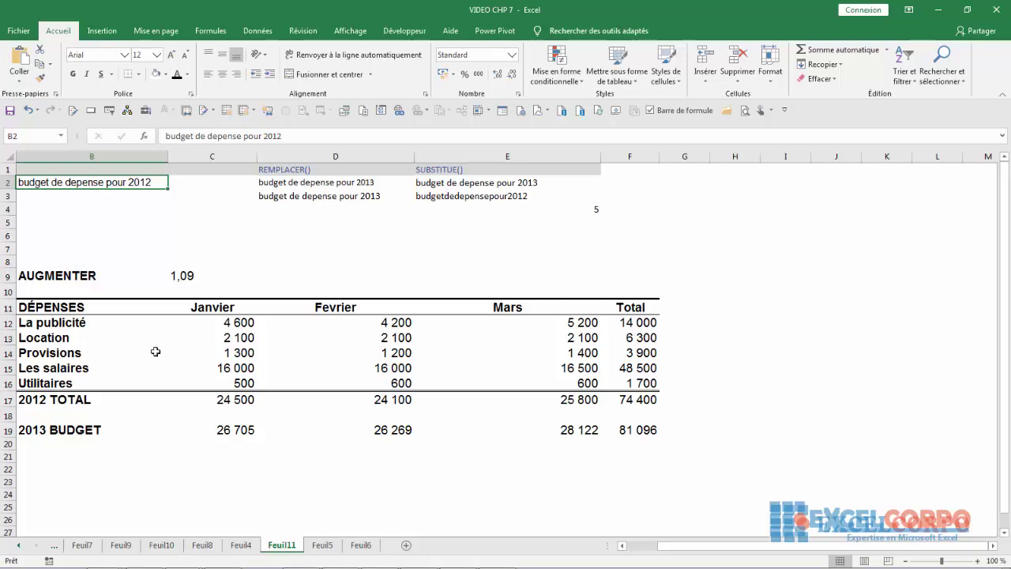
pyautogui.moveTo(348, 564)
pyautogui.click(498, 558)
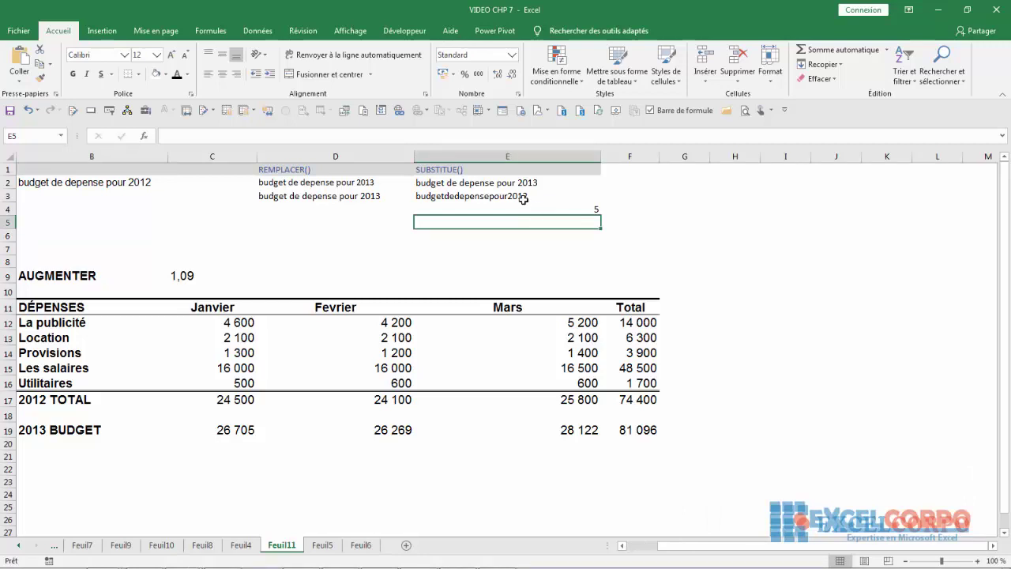
pyautogui.press('Up')
pyautogui.click(487, 198)
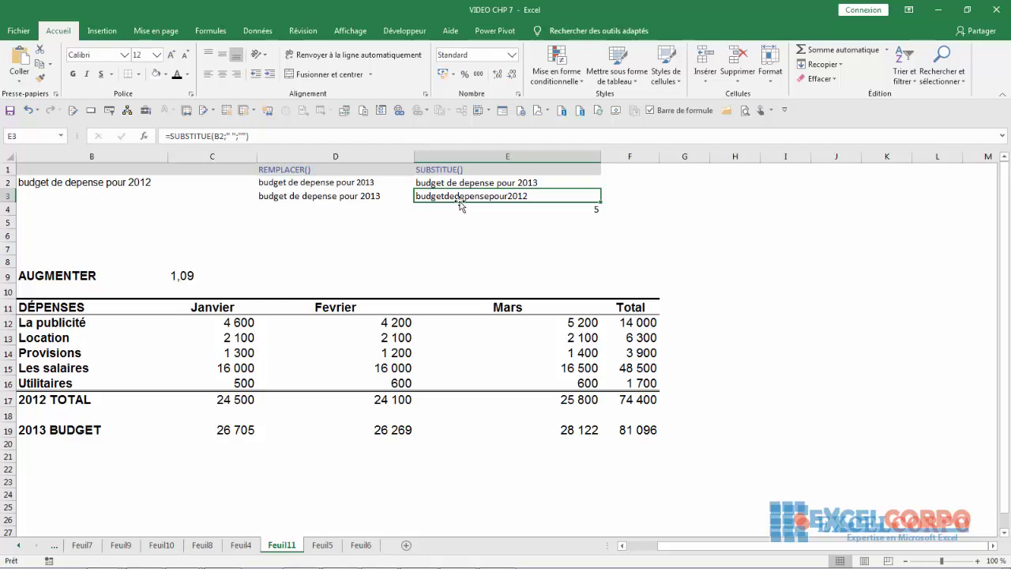
# Step: Insert a period before 'depense' in B2, then bring up E3's formula for editing
pyautogui.doubleClick(82, 181)
pyautogui.write('.')
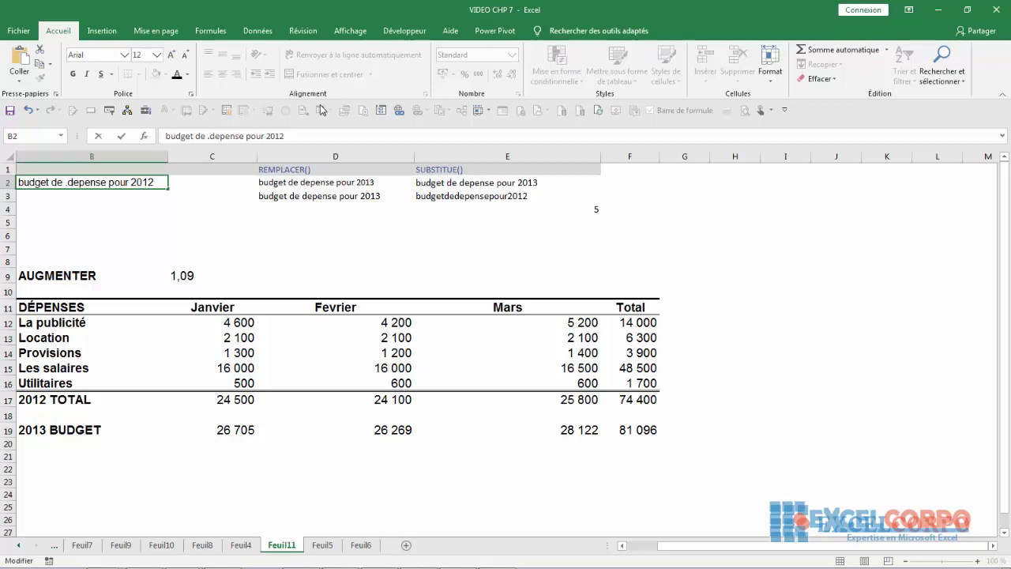
pyautogui.press('Return')
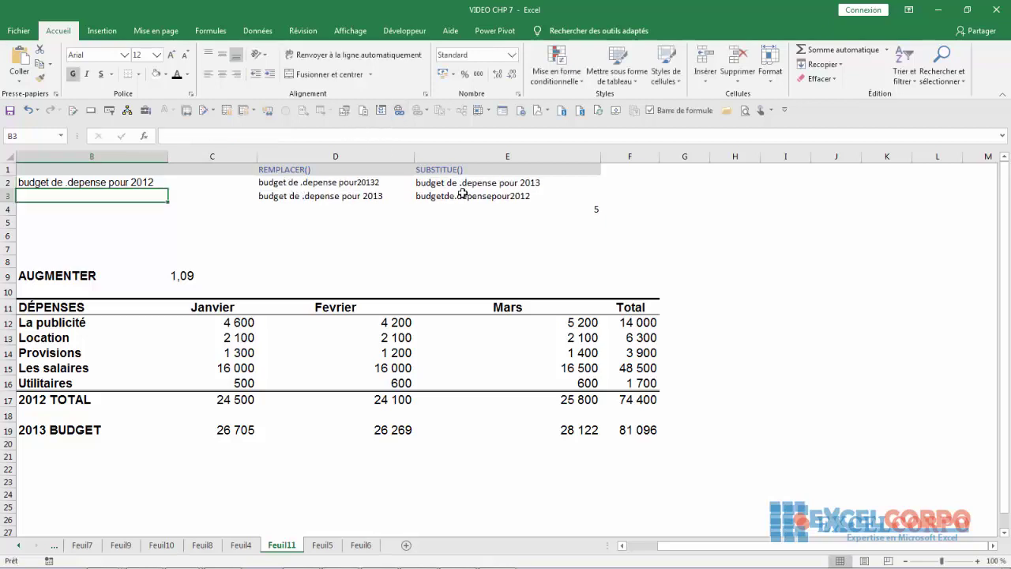
pyautogui.click(469, 198)
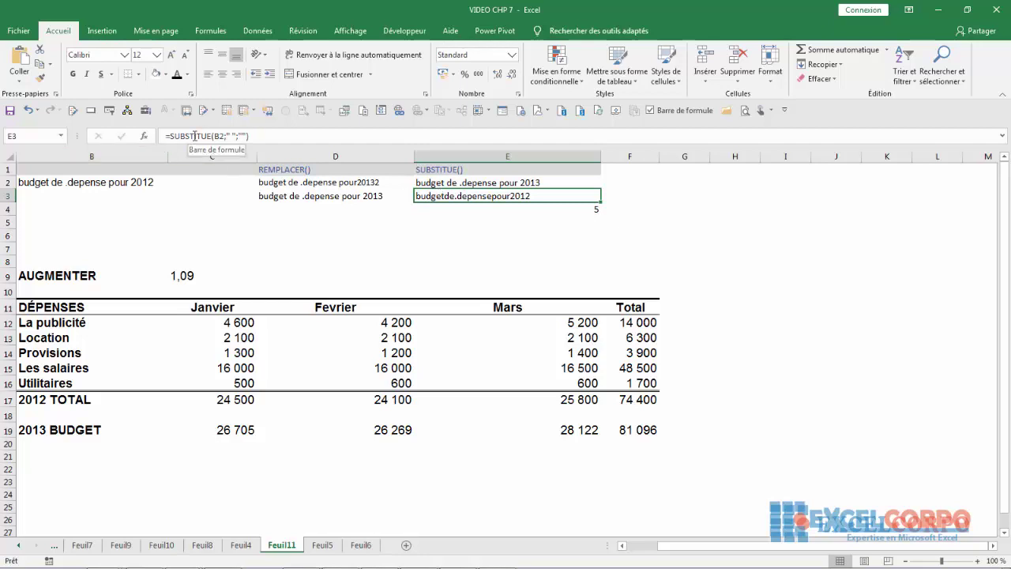
pyautogui.click(194, 136)
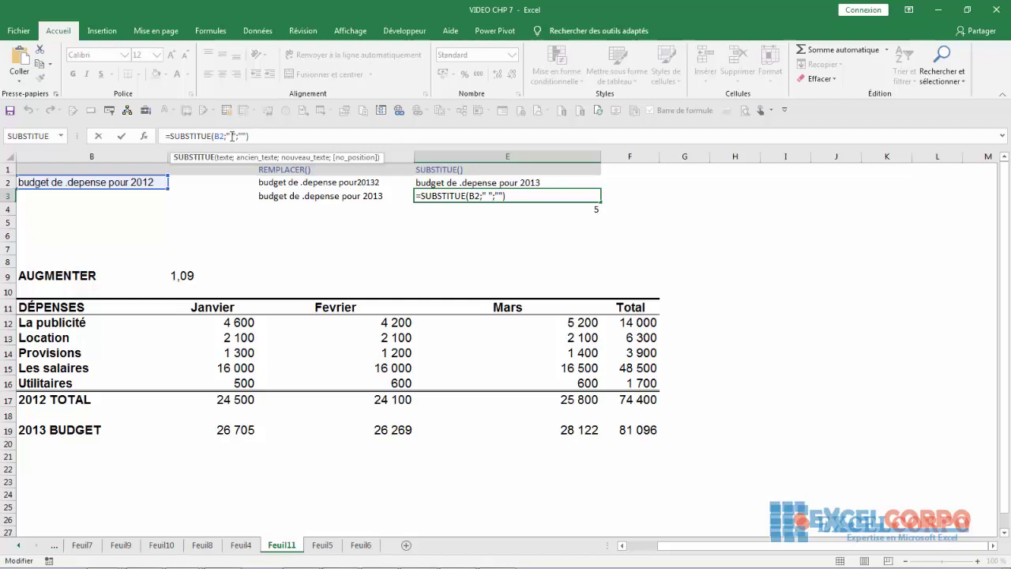
# Step: Change E3's formula to =SUBSTITUE(B2;".";"") so it strips the period from B2
pyautogui.click(231, 136)
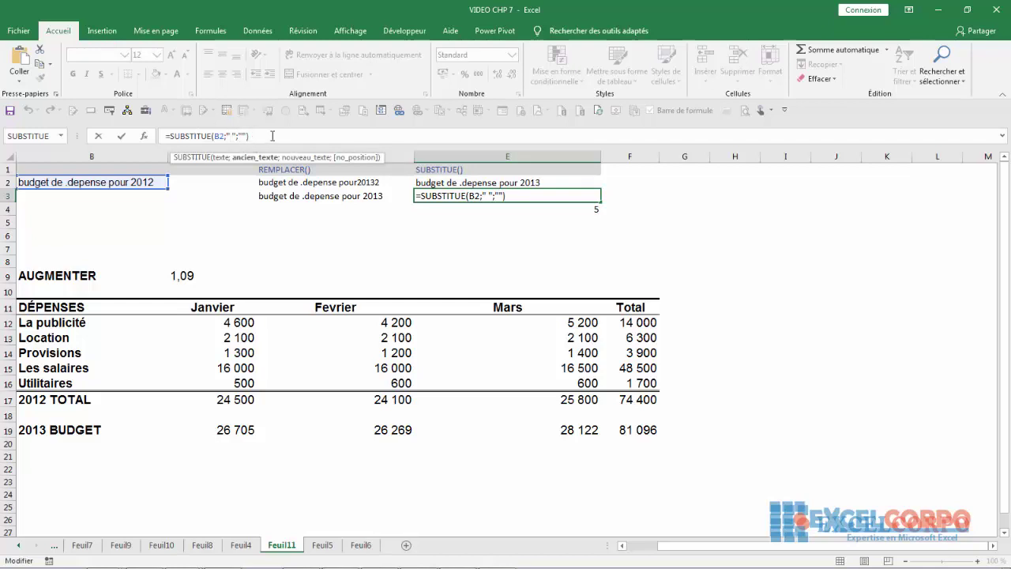
pyautogui.write('.')
pyautogui.press('Return')
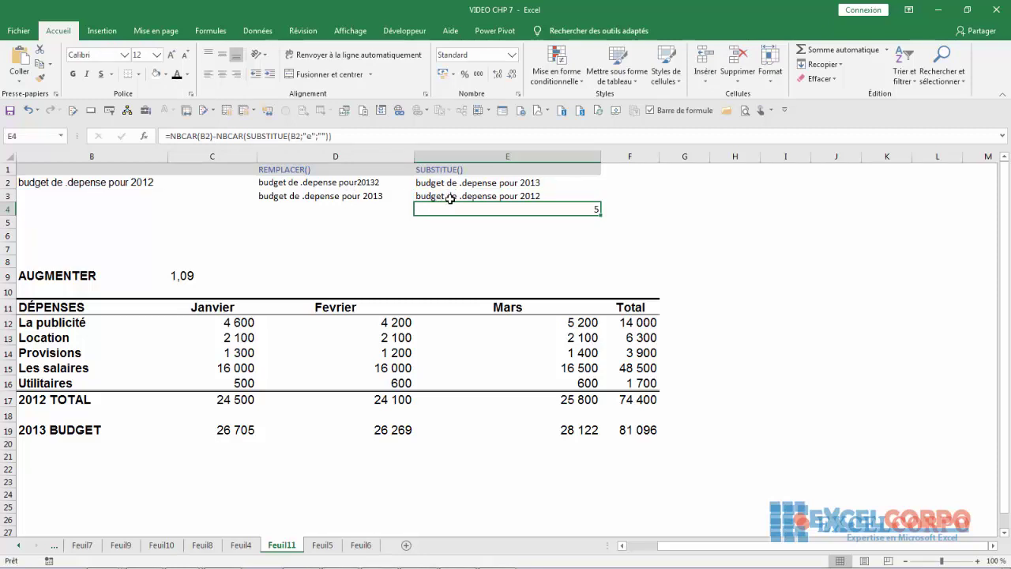
pyautogui.click(445, 198)
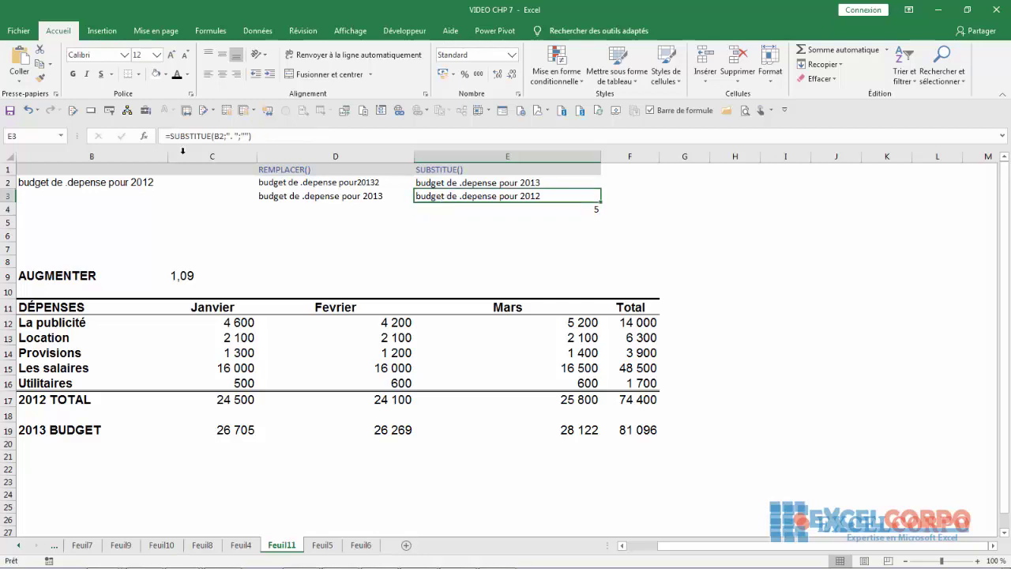
pyautogui.click(225, 136)
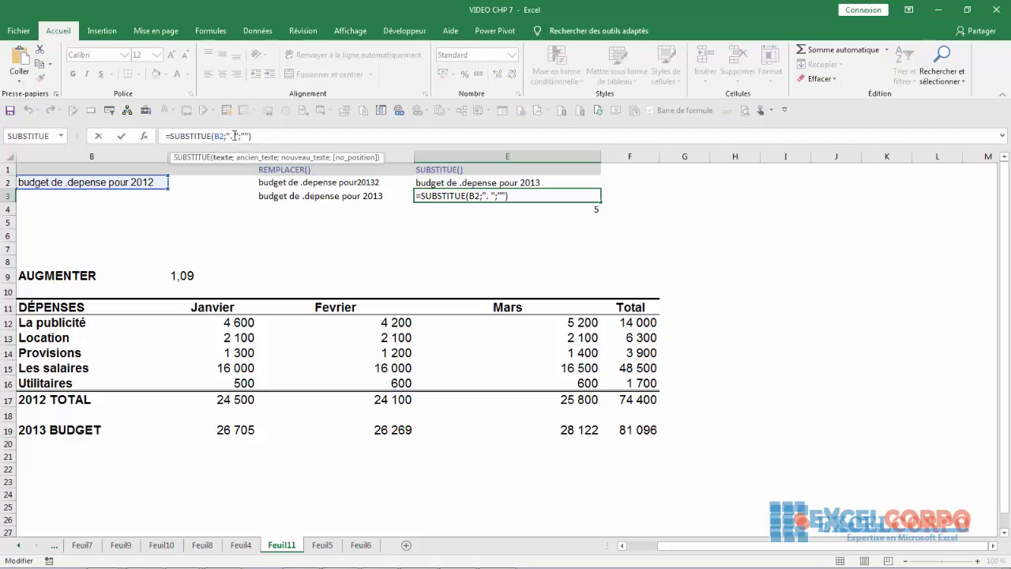
pyautogui.click(234, 135)
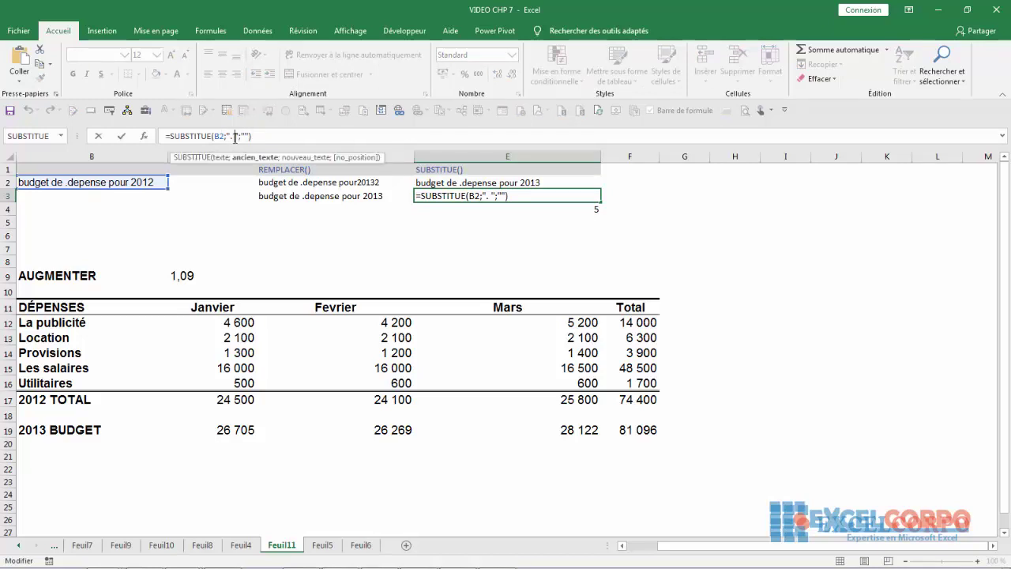
pyautogui.press('BackSpace')
pyautogui.press('BackSpace')
pyautogui.write('.')
pyautogui.press('Return')
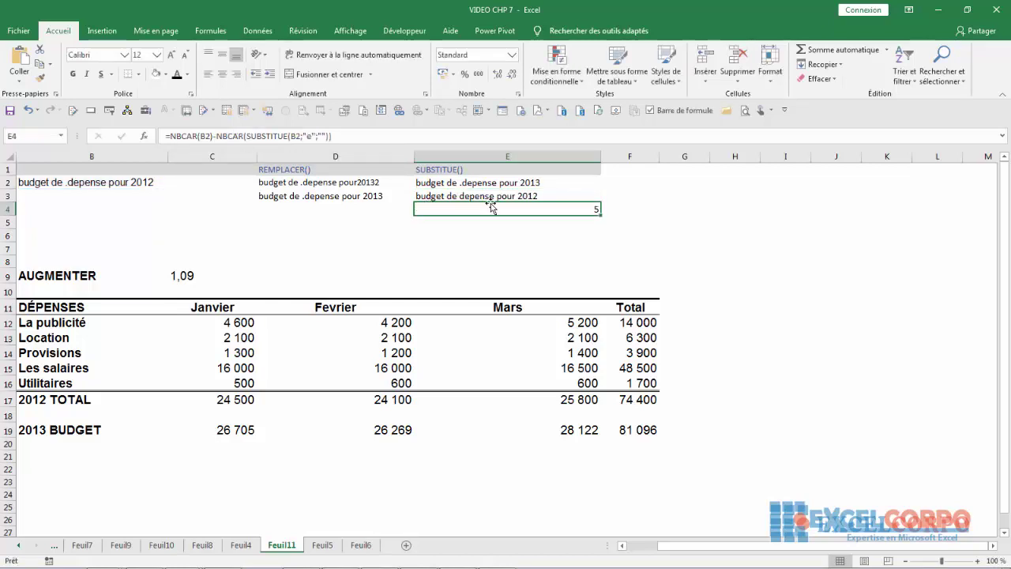
pyautogui.click(470, 199)
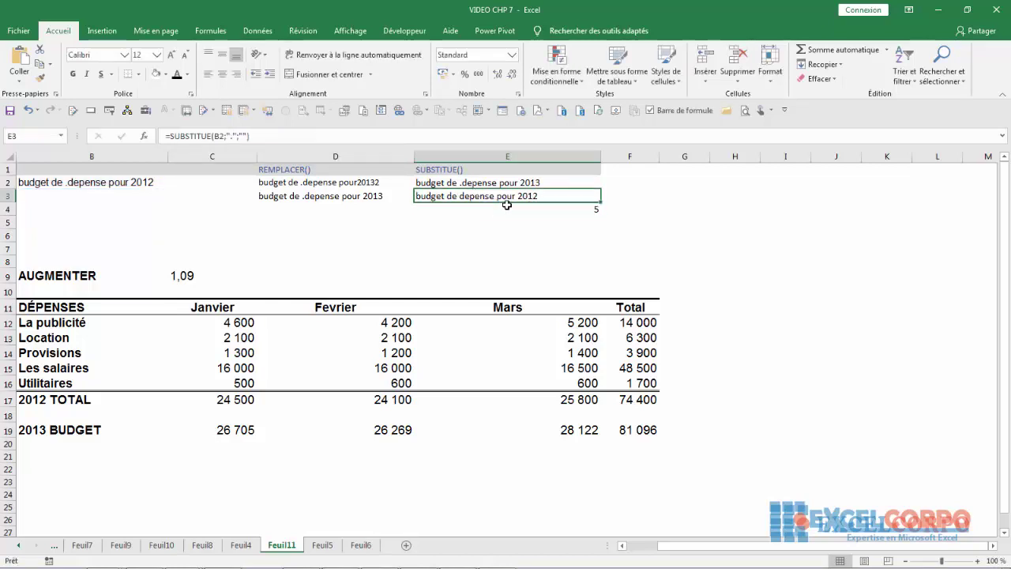